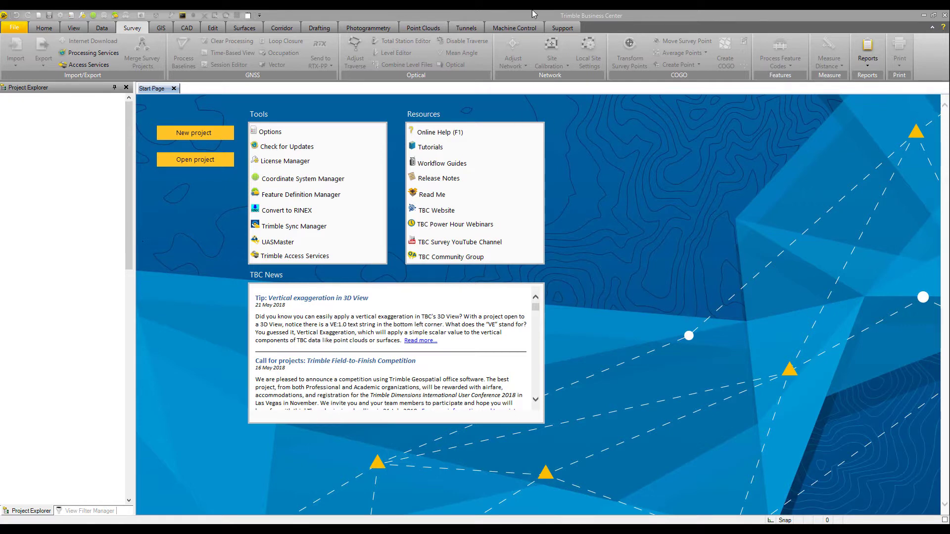
- Create a new empty project from the Metric template
left_click(193, 136)
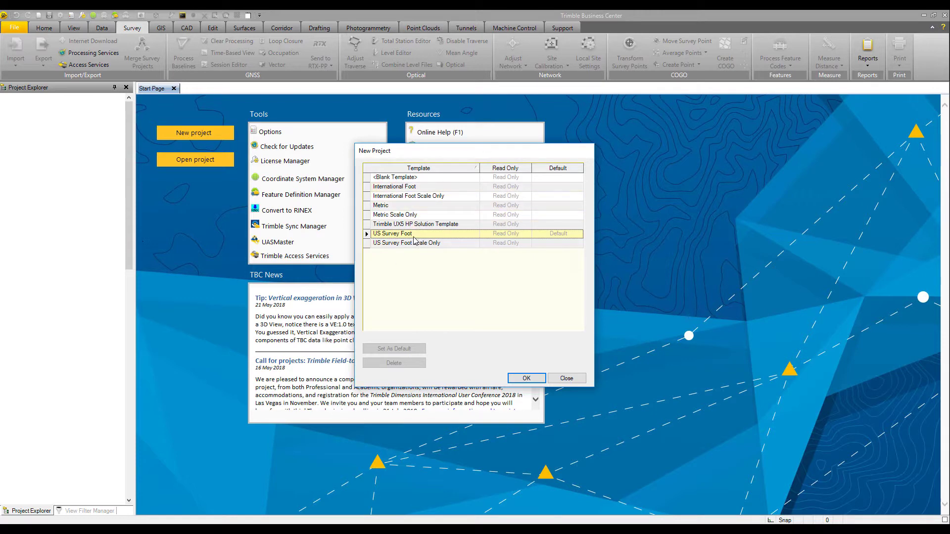
left_click(386, 207)
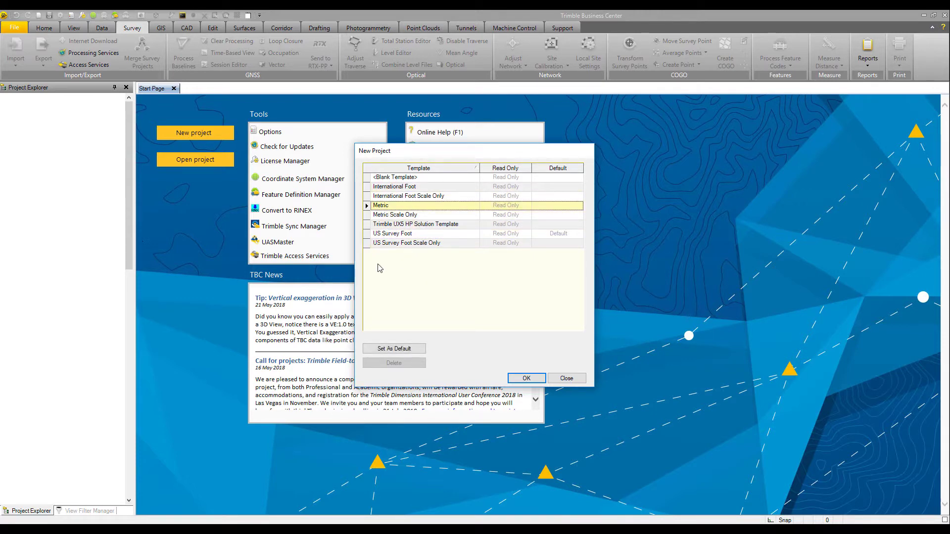
left_click(526, 379)
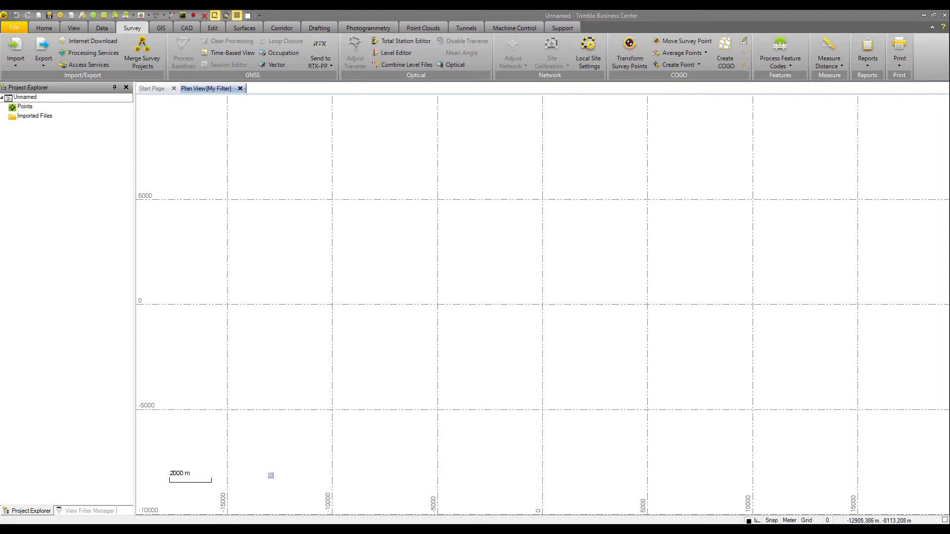
- Drag CATHEDRAL.SSF and VGTU171K.17o from the Data folder into the plan view, then minimize Explorer
key("alt+Tab")
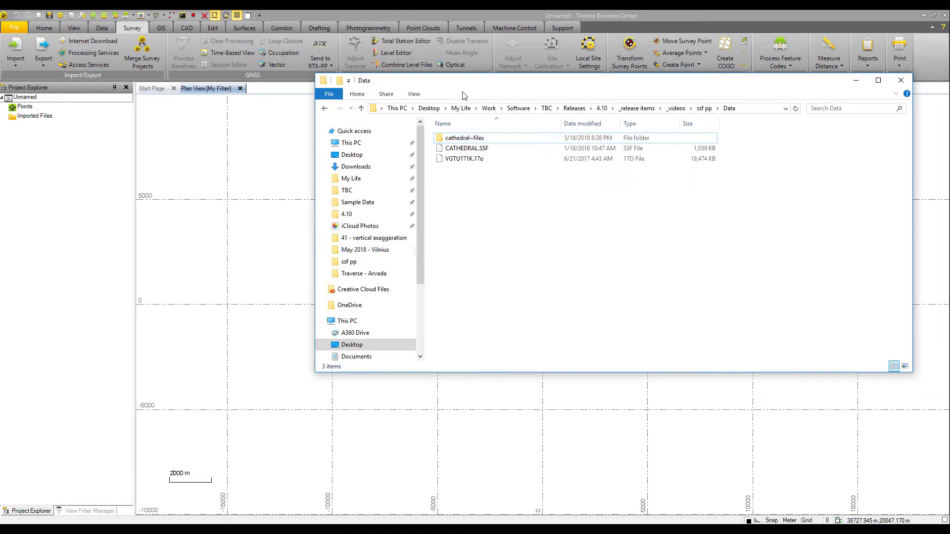
left_click_drag(463, 88, 390, 295)
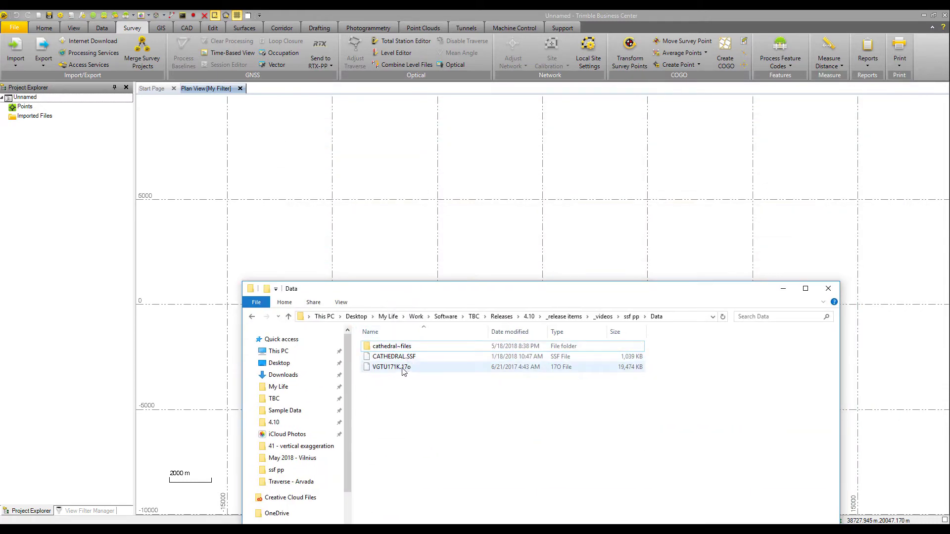
left_click_drag(405, 374, 357, 193)
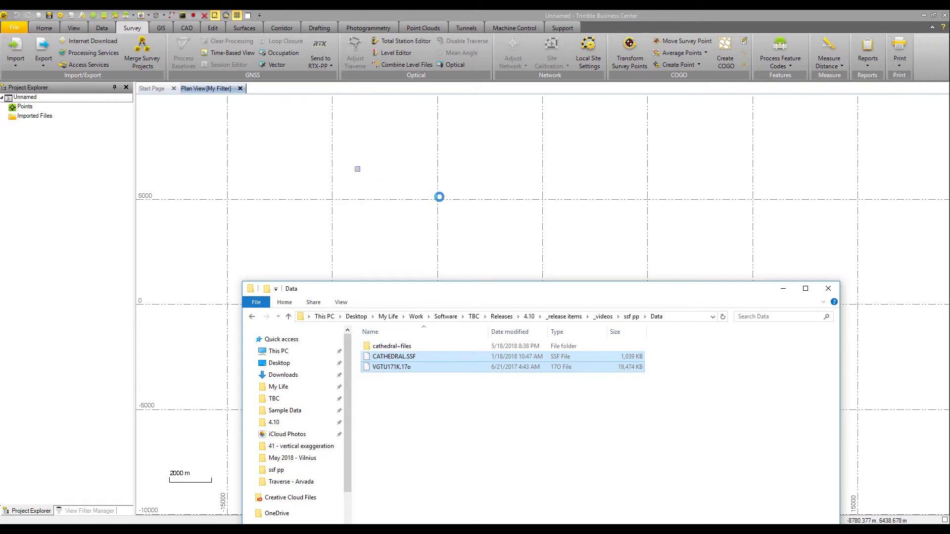
left_click(783, 289)
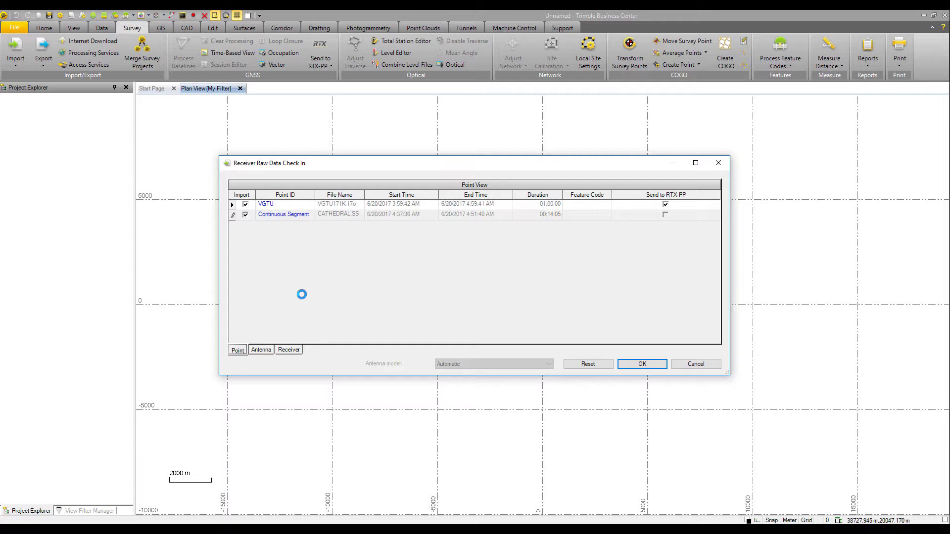
- Check in the raw data with RTX-PP off for VGTU, keeping a 0,0 false origin
left_click(665, 204)
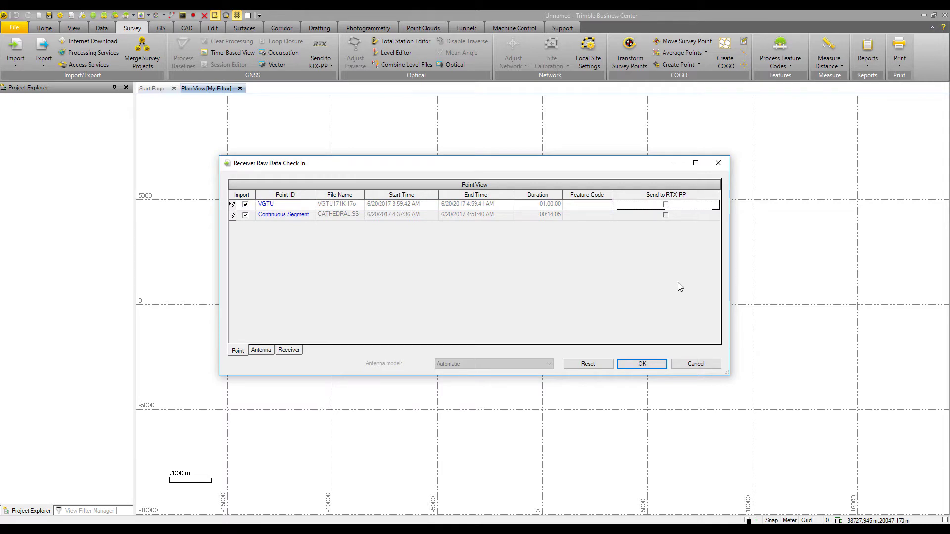
left_click(643, 365)
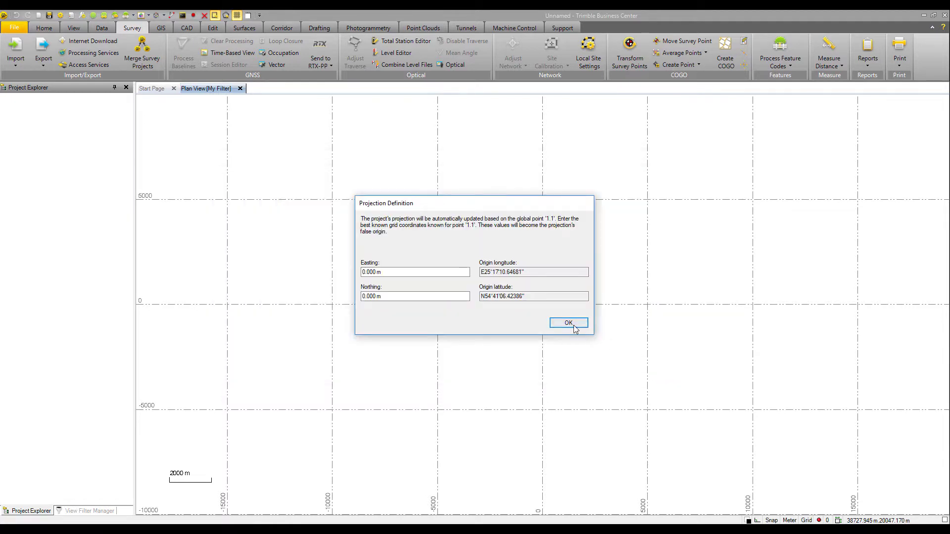
left_click(575, 325)
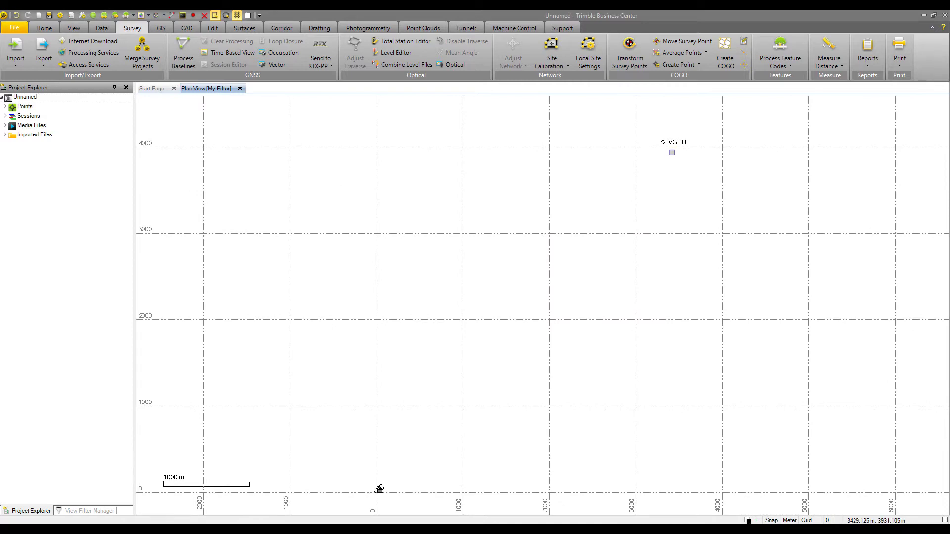
- Zoom the plan view into the surveyed square's building outlines near the origin
scroll(430, 372, "up", 5)
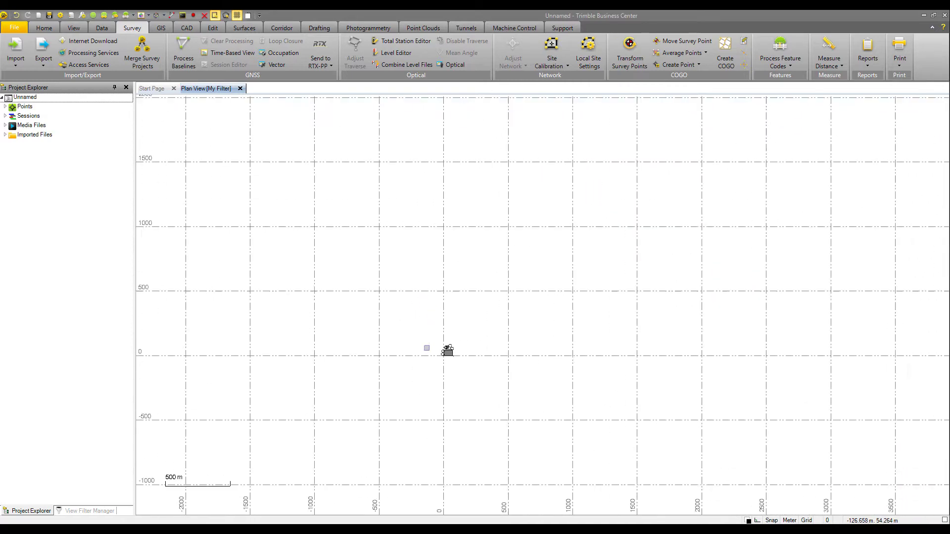
scroll(441, 352, "up", 6)
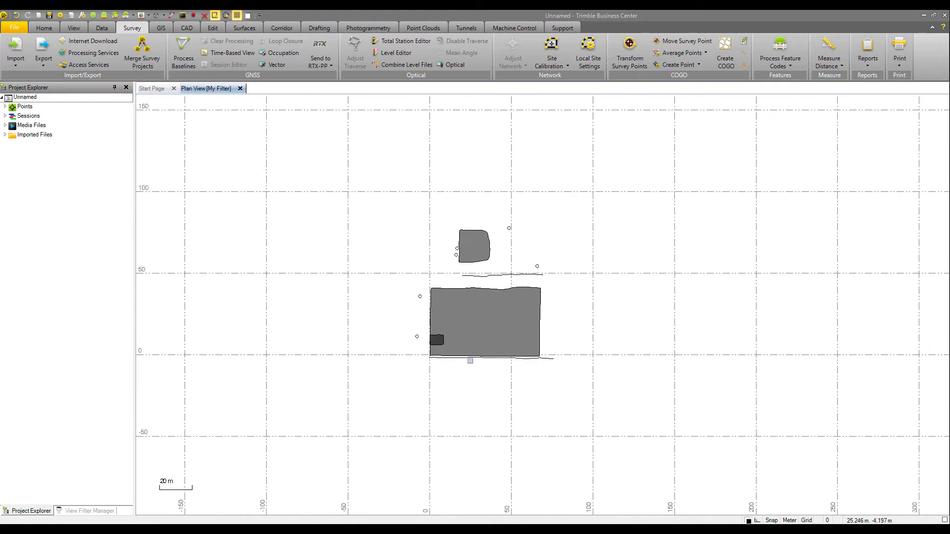
scroll(469, 356, "up", 5)
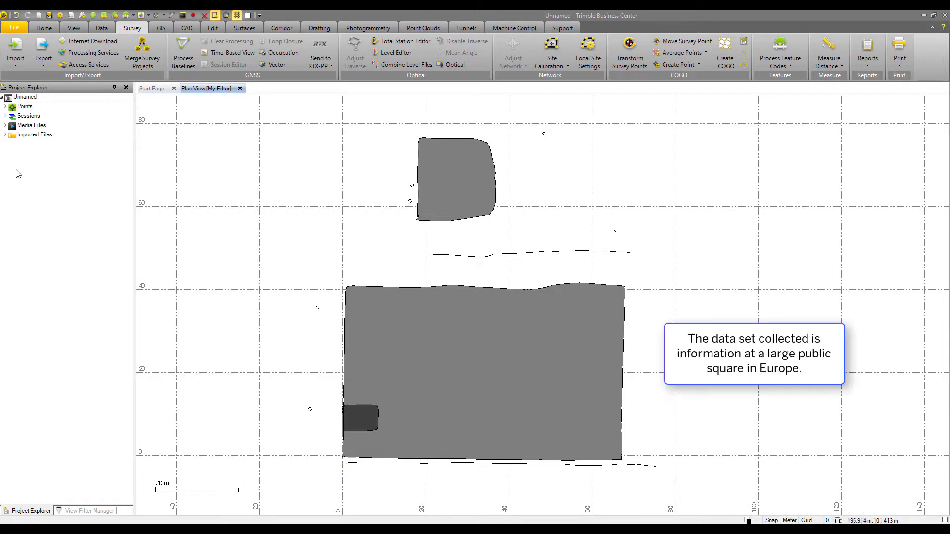
- Expand Sessions, Media Files and Points in Project Explorer, then collapse Points again
left_click(5, 116)
left_click(5, 134)
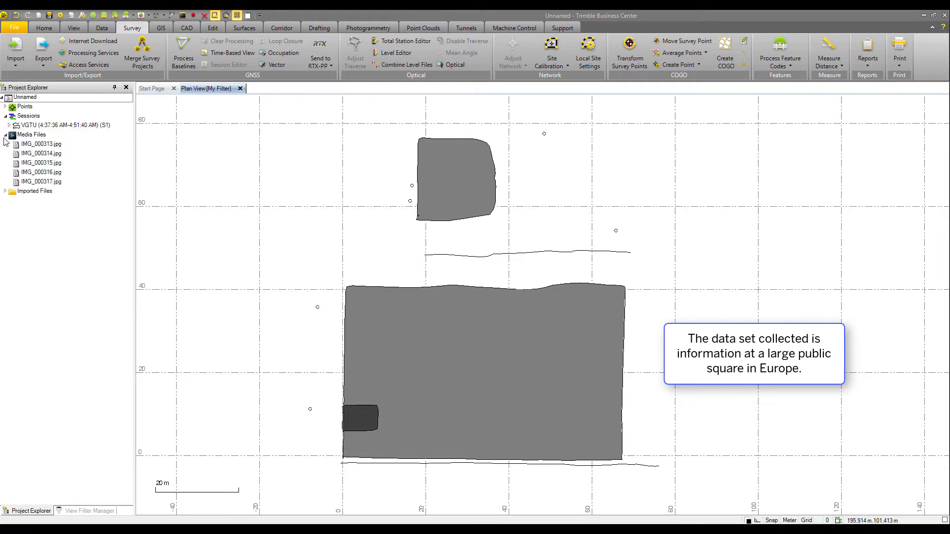
left_click(5, 107)
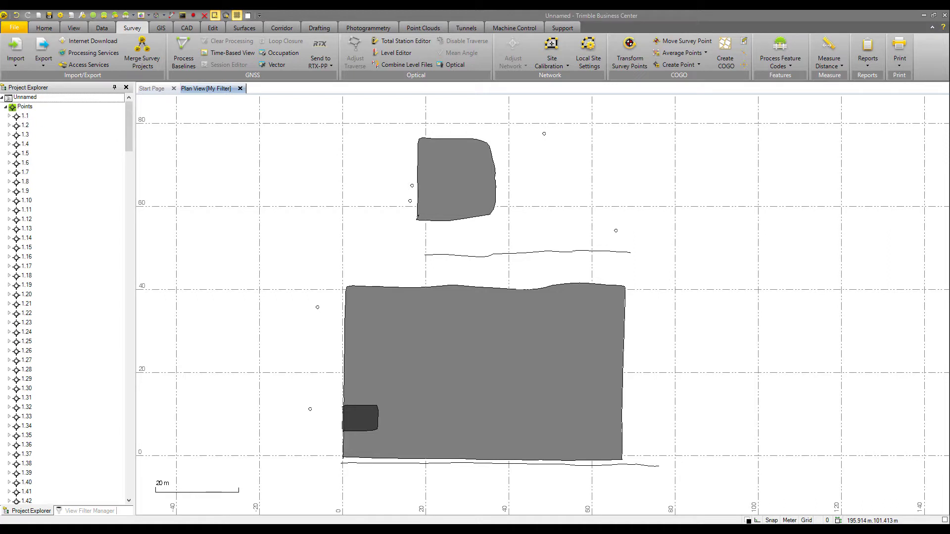
mouse_move(127, 127)
left_mouse_down()
mouse_move(119, 240)
mouse_move(118, 129)
mouse_move(87, 131)
left_mouse_up()
left_click(6, 107)
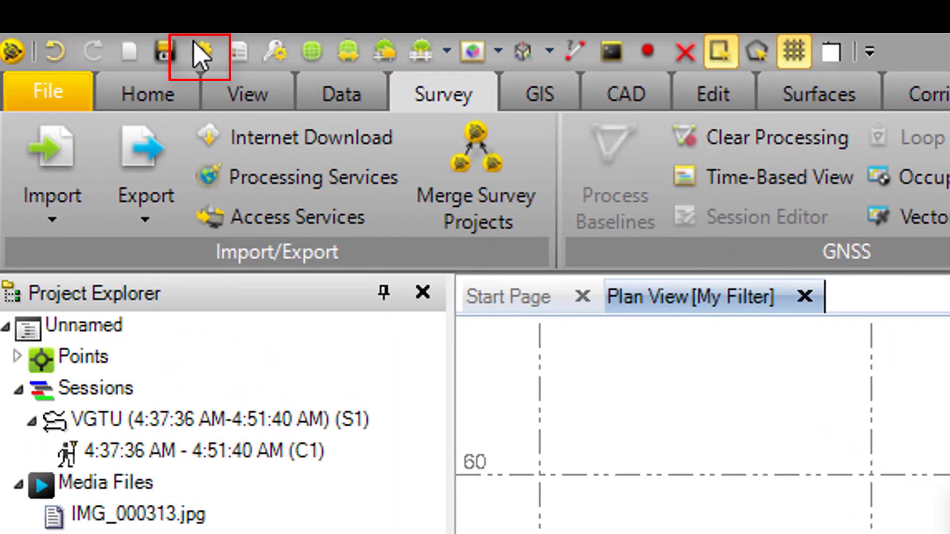
- Change the coordinate system to Lithuania/LKS zone LKS94 with Lithuania Geoid Model 2015
left_click(198, 50)
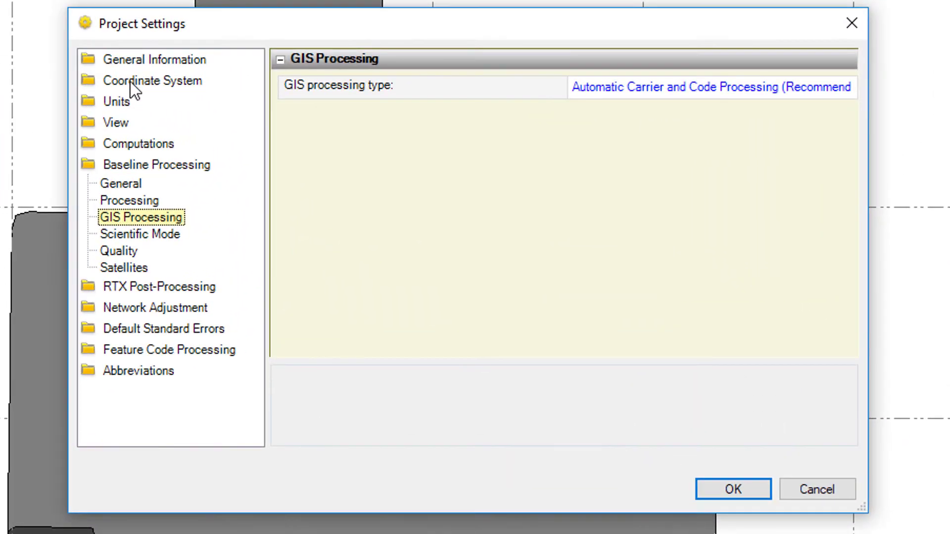
left_click(168, 102)
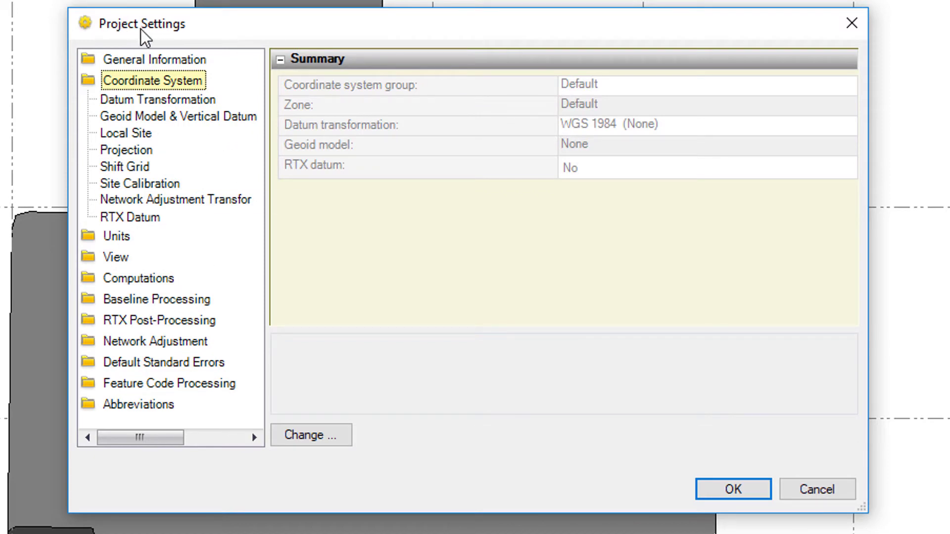
left_click(317, 440)
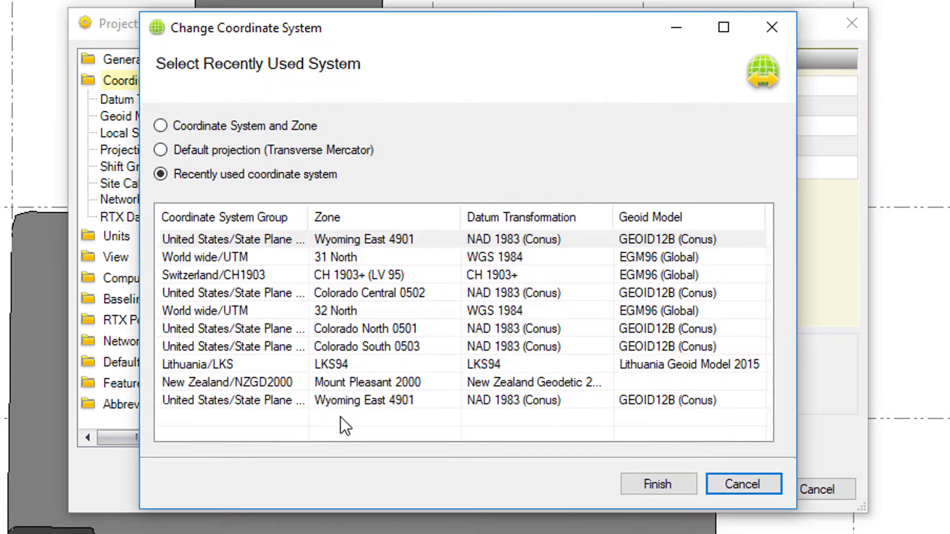
left_click(186, 366)
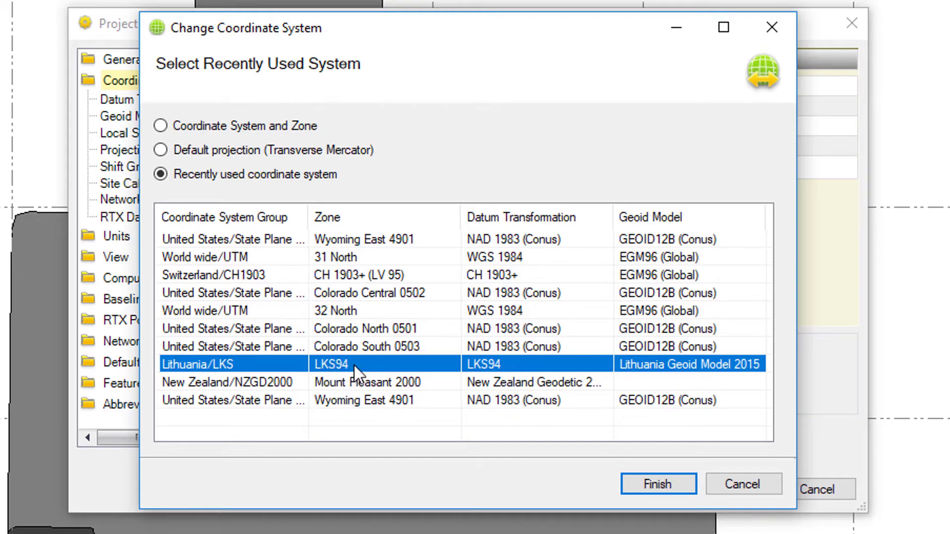
left_click(636, 491)
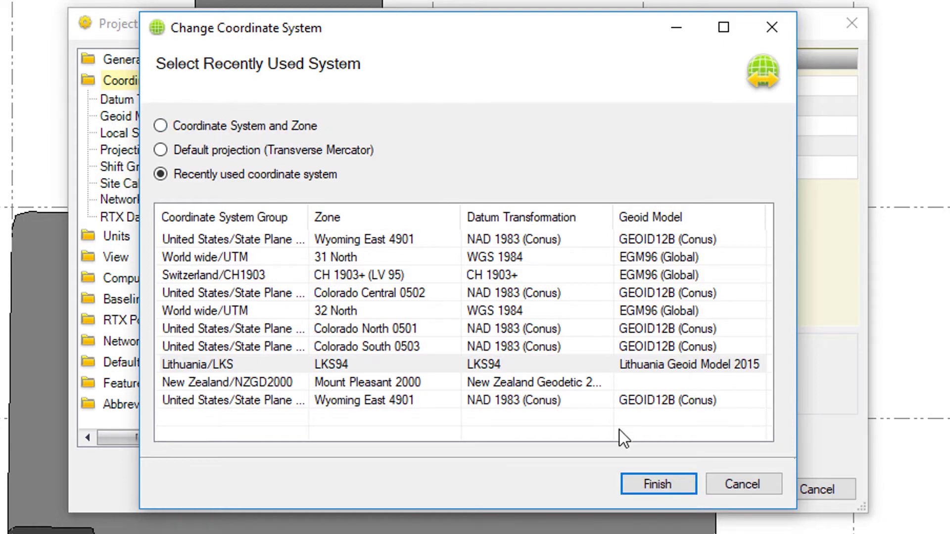
left_click(643, 484)
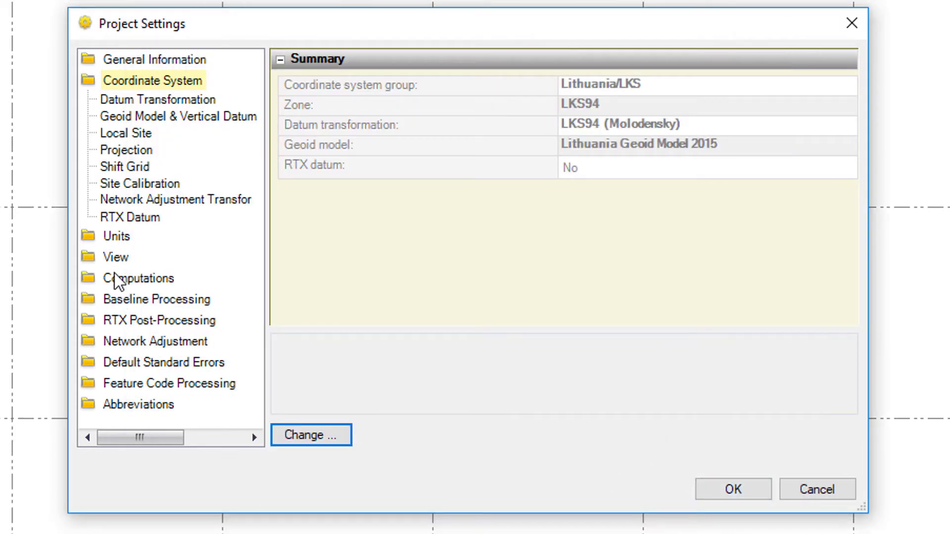
- Keep GIS processing type at Automatic Carrier and Code Processing and apply the project settings
left_click(135, 301)
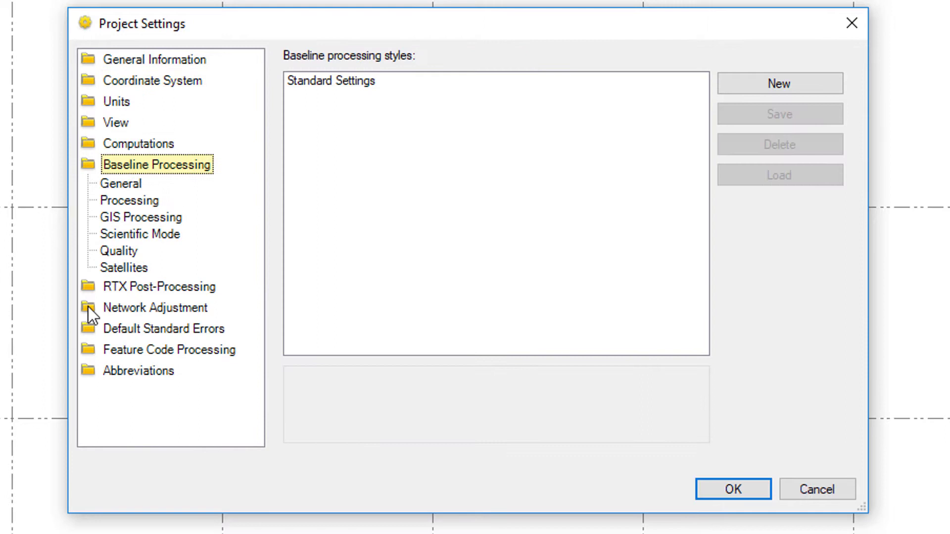
left_click(123, 201)
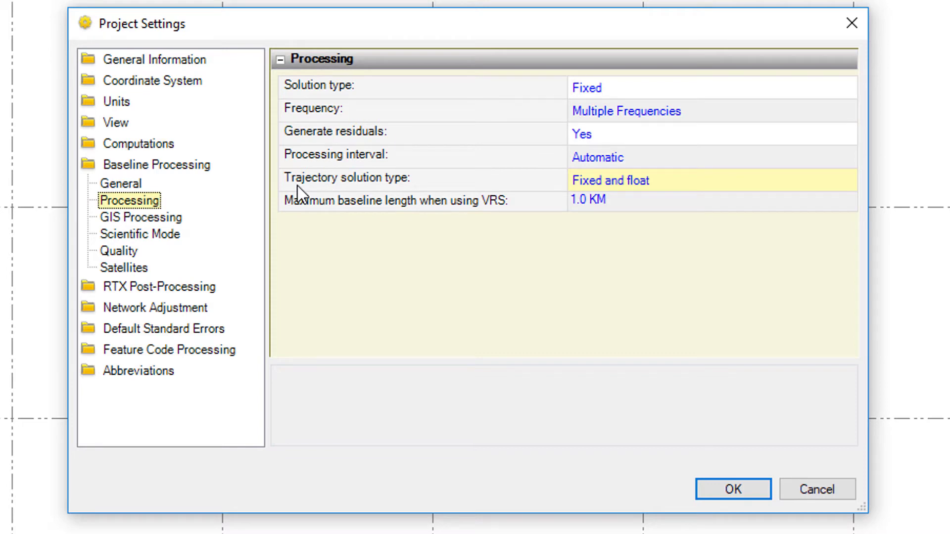
left_click(129, 219)
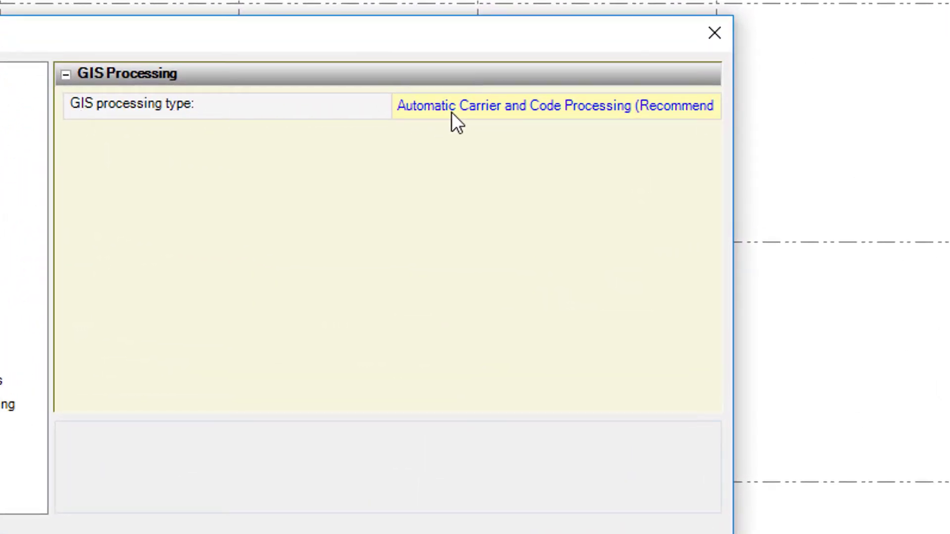
left_click(467, 109)
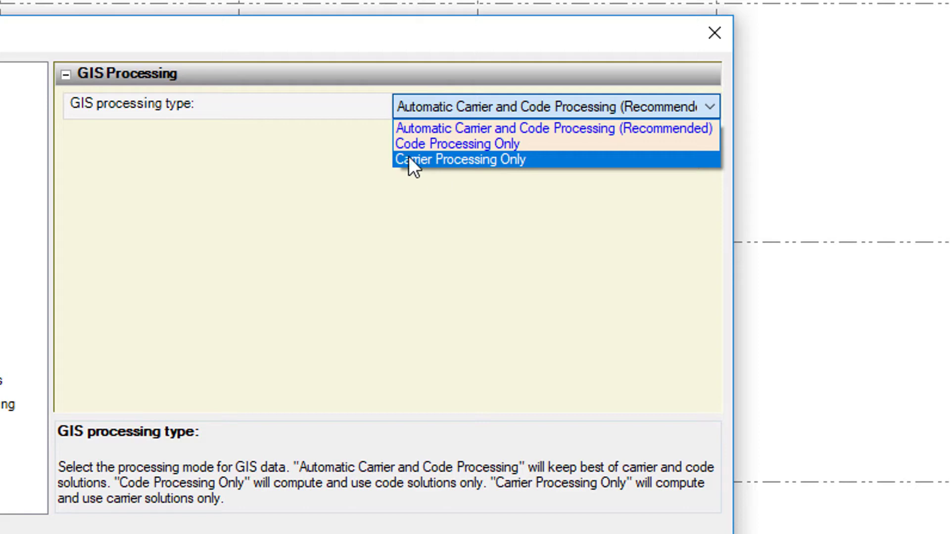
left_click(543, 129)
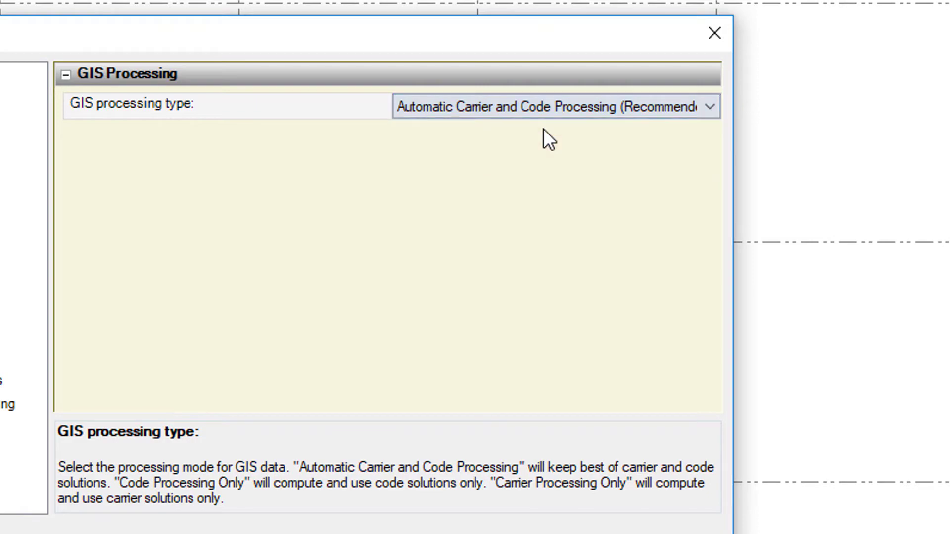
left_click(589, 468)
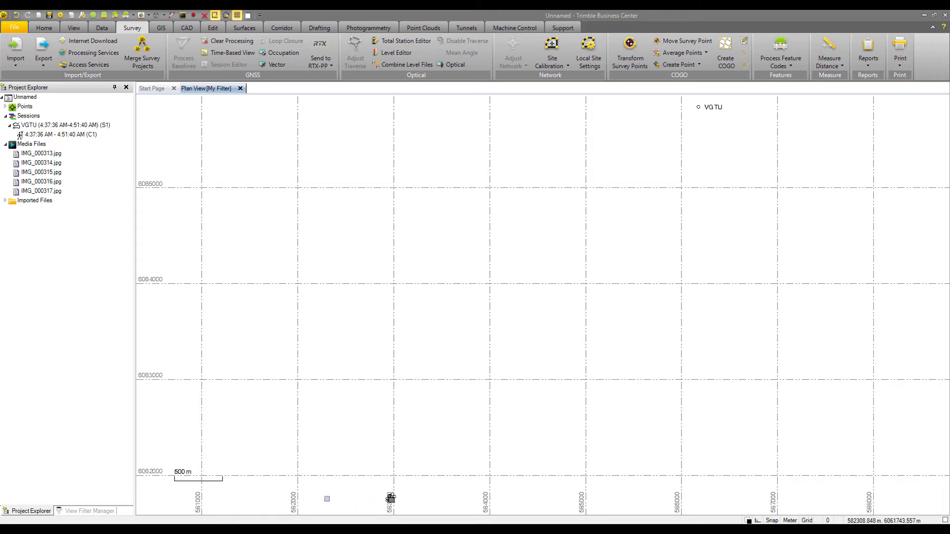
- Zoom to 20 m scale on the buildings and select the 4:37:36–4:51:40 AM (C1) session
scroll(390, 506, "up", 5)
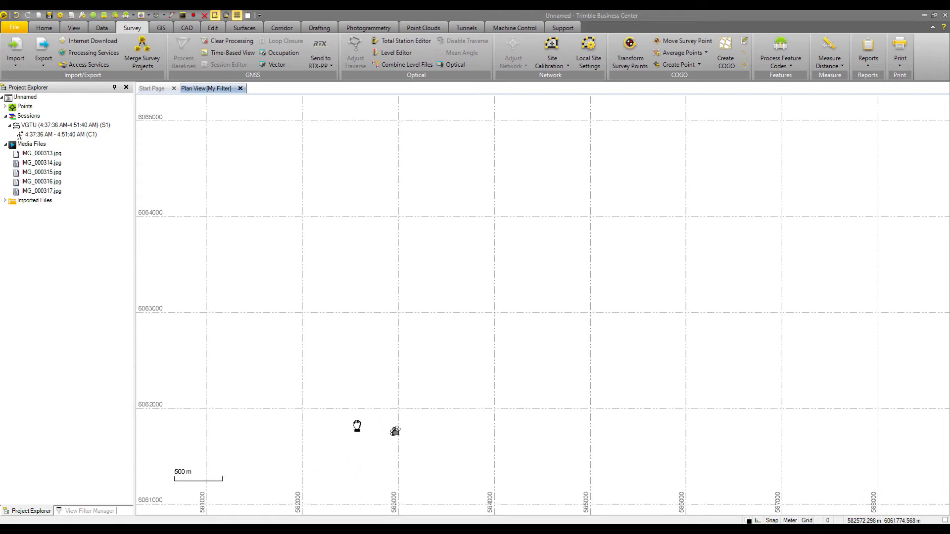
scroll(399, 401, "up", 5)
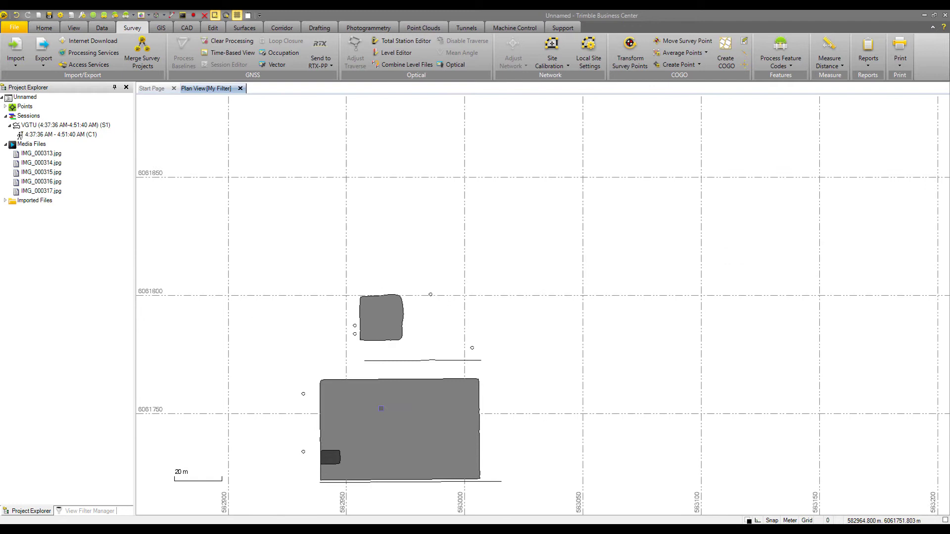
left_click_drag(384, 397, 423, 361)
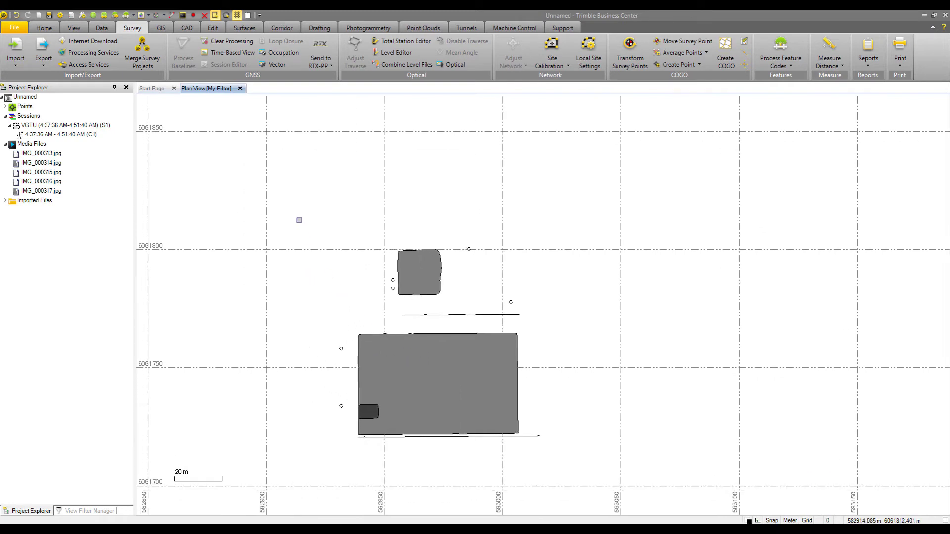
left_click(52, 135)
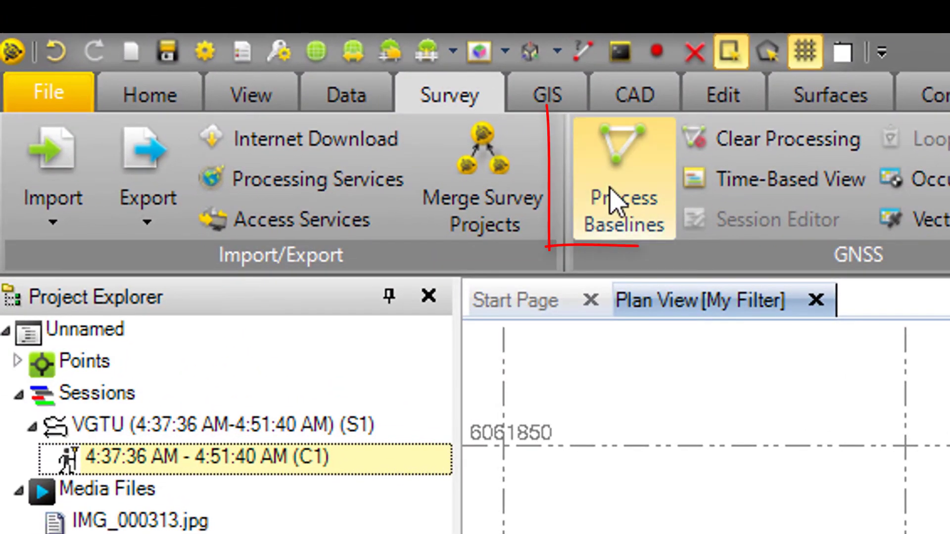
- Process the C1 baseline against the VGTU base and save the results
left_click(613, 199)
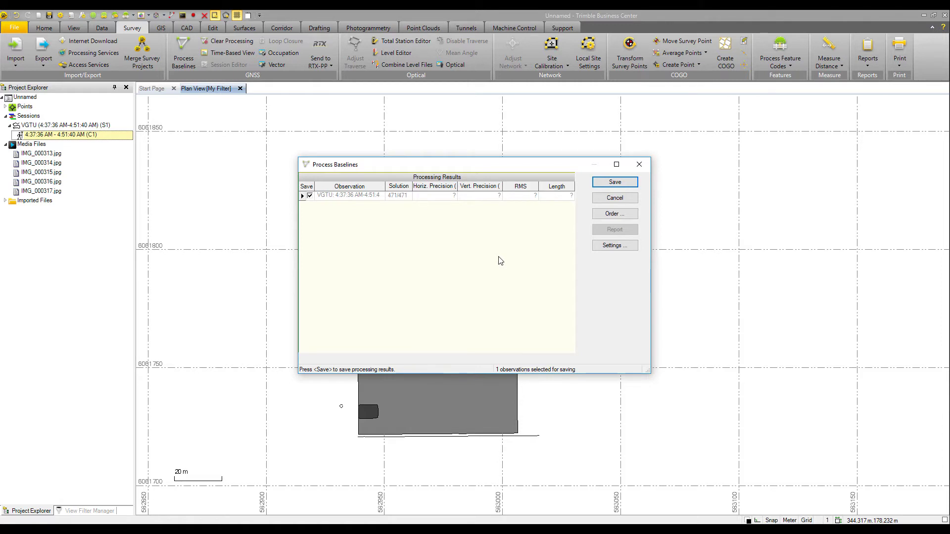
left_click(629, 186)
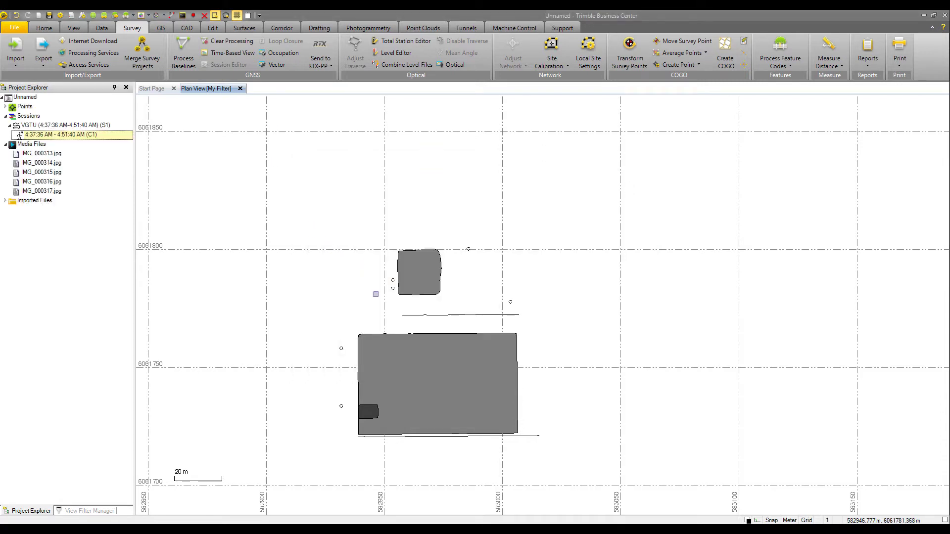
- Generate the Baseline Processing Report from the C1 session's context menu
right_click(51, 136)
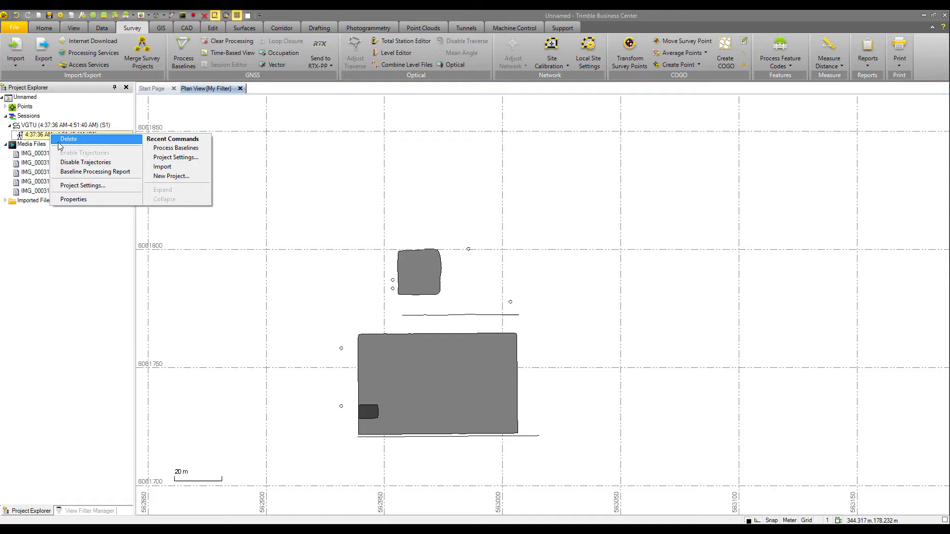
left_click(62, 174)
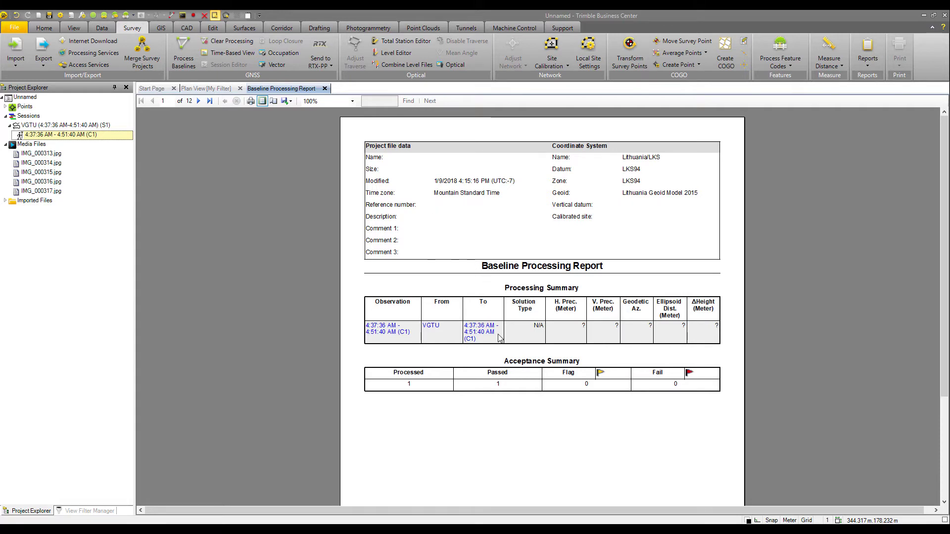
- Scroll the report to page 2's C1 trajectory: 461 fixed, 2 float, 8 DGPS solutions
scroll(453, 355, "down", 5)
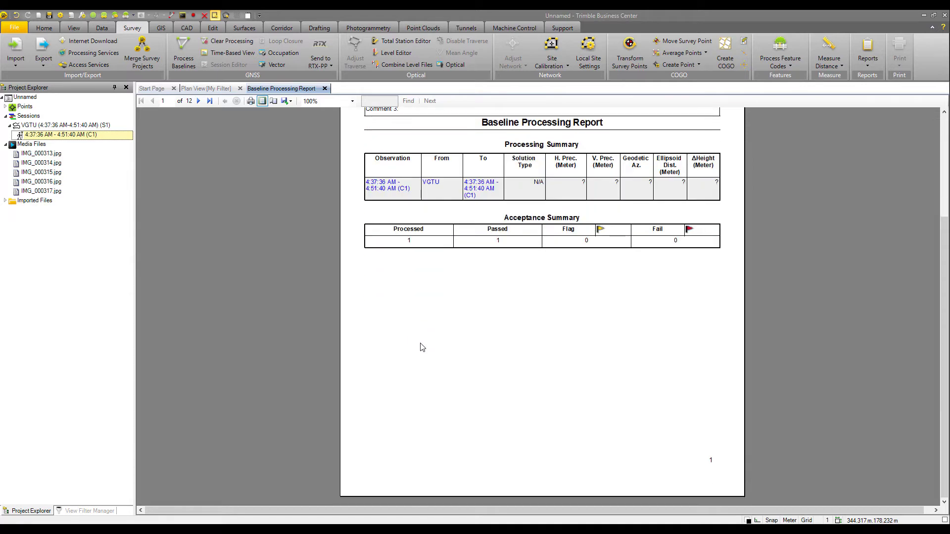
scroll(421, 345, "down", 15)
scroll(420, 344, "up", 10)
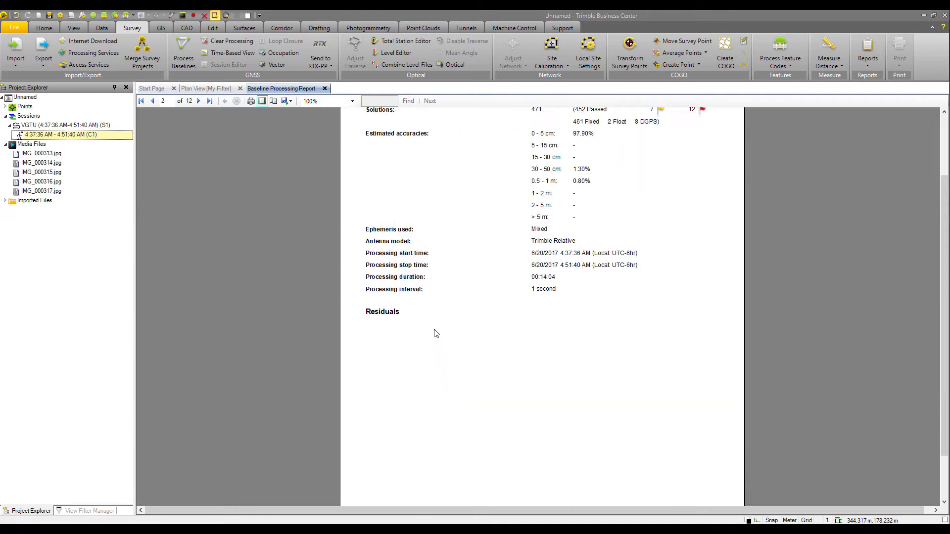
scroll(436, 334, "up", 3)
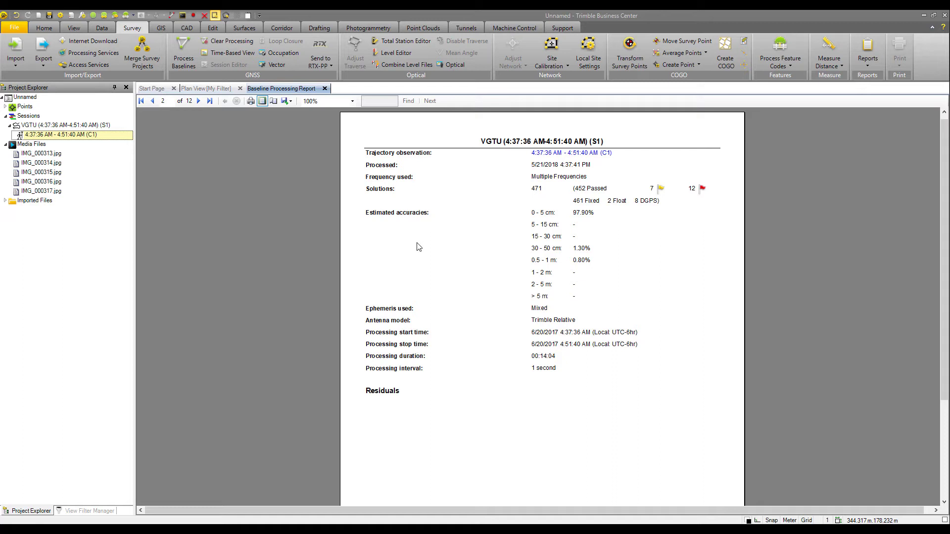
- Scroll through the per-satellite residual plots to page 4, then back to G6's chart (std. dev. 0.011 m)
scroll(418, 247, "down", 10)
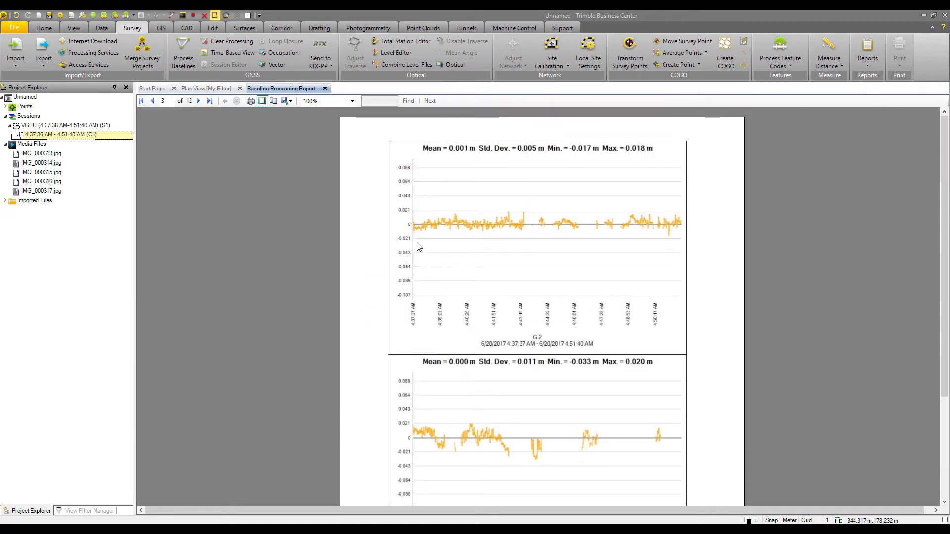
scroll(417, 246, "down", 1)
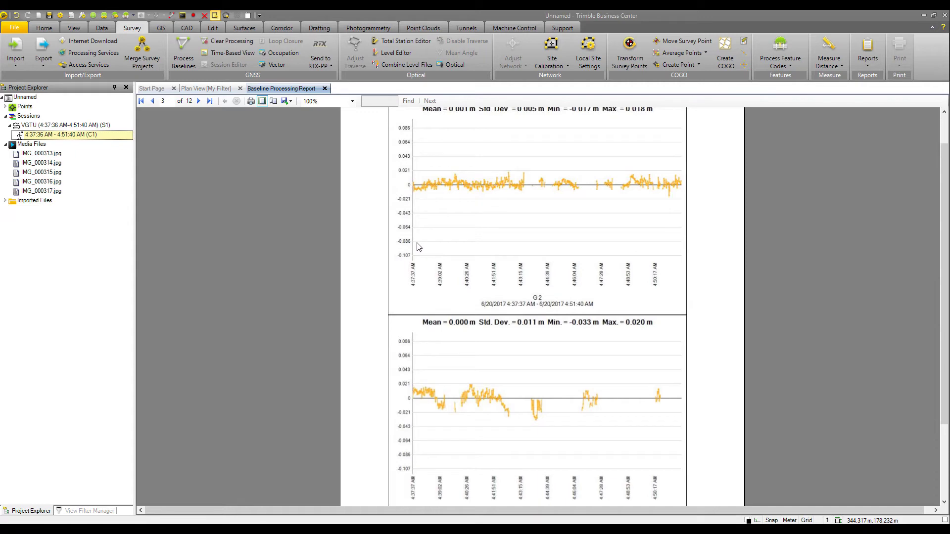
scroll(533, 301, "down", 1)
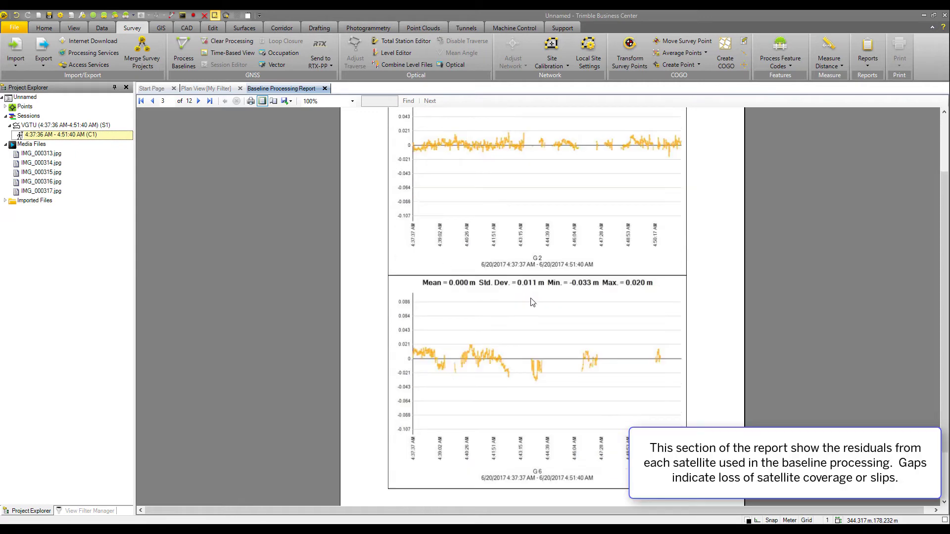
scroll(537, 384, "down", 2)
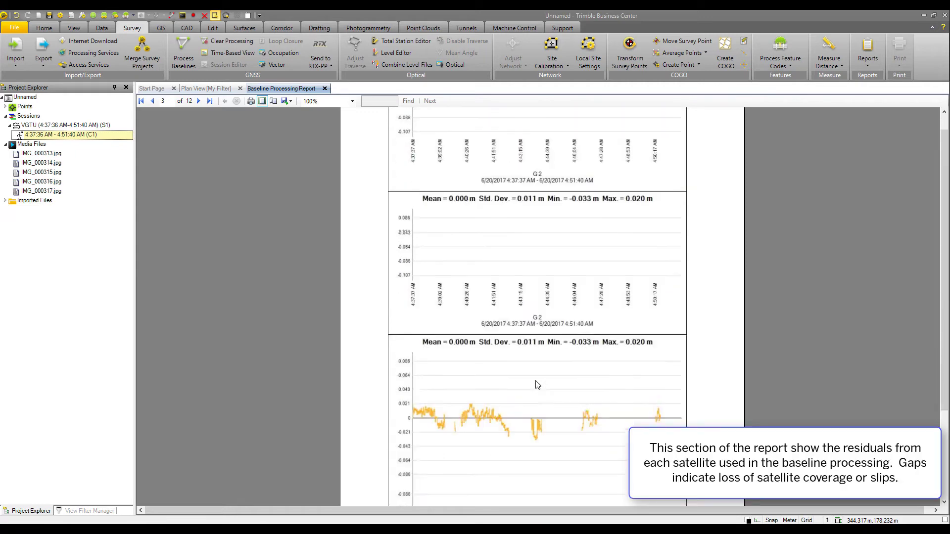
scroll(538, 385, "down", 3)
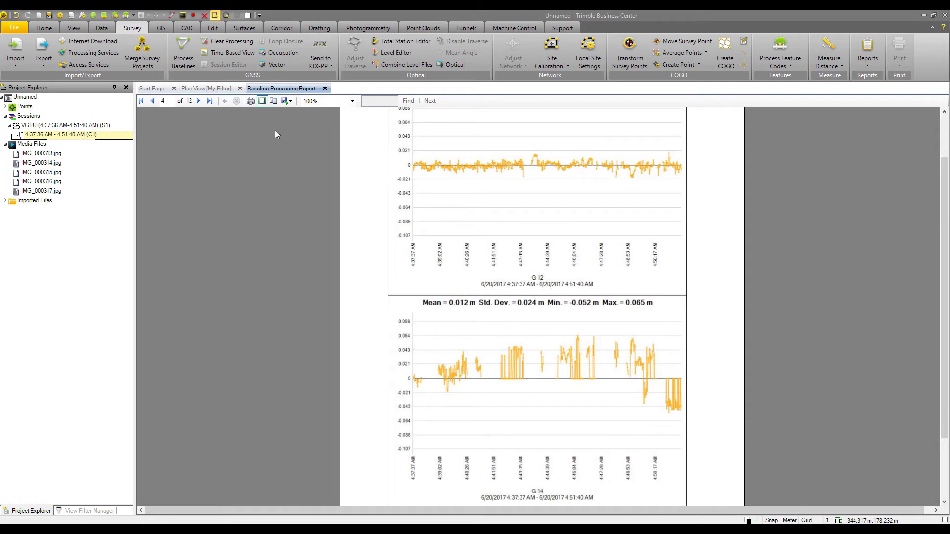
scroll(567, 338, "up", 3)
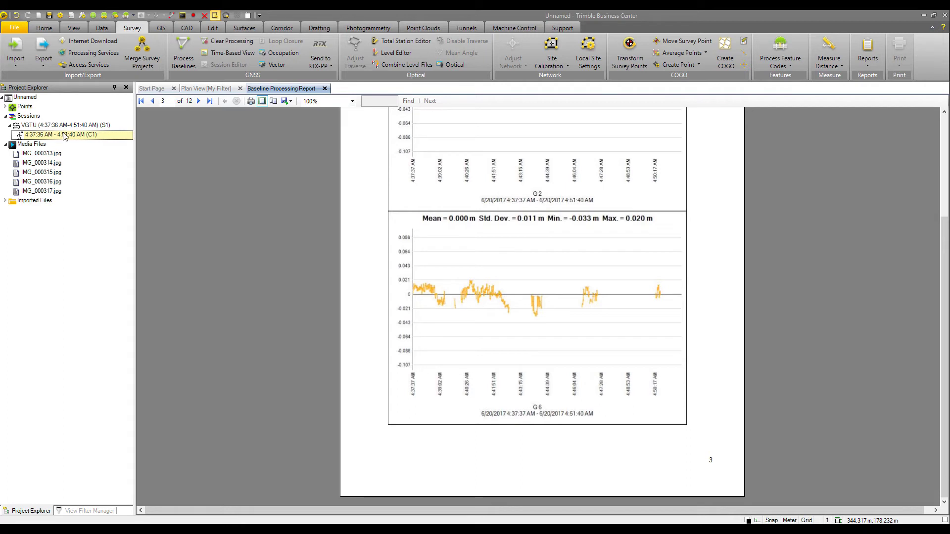
- Disable satellite G 6 in the VGTU session's Session Editor, then return to Plan View
right_click(42, 138)
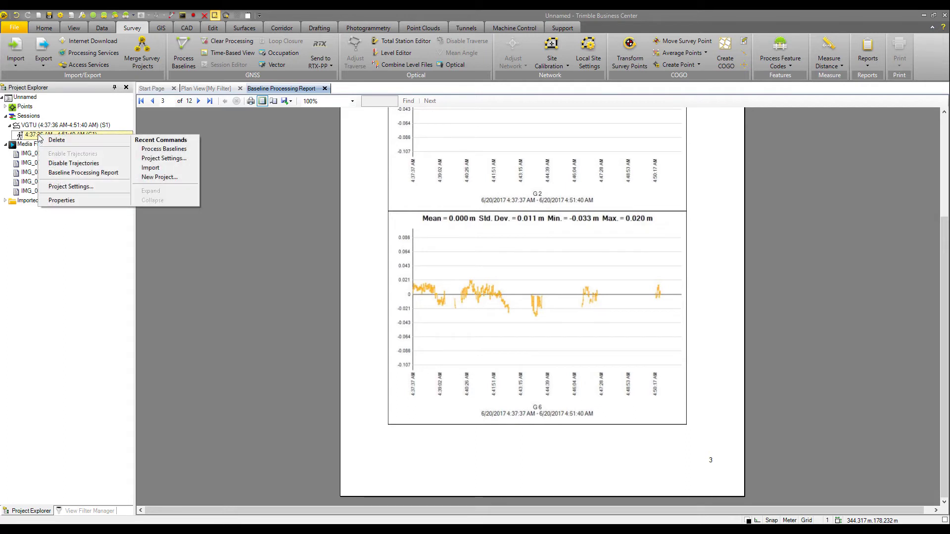
right_click(42, 130)
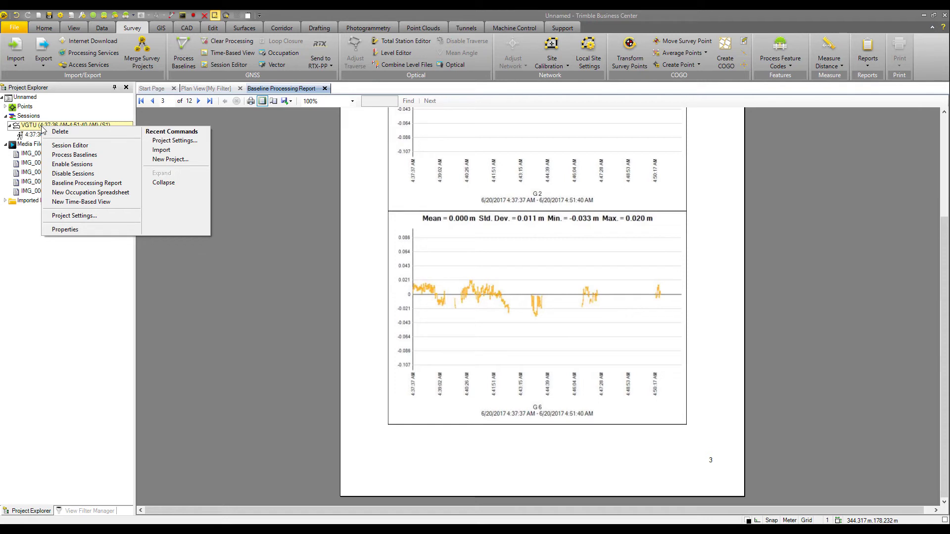
left_click(55, 146)
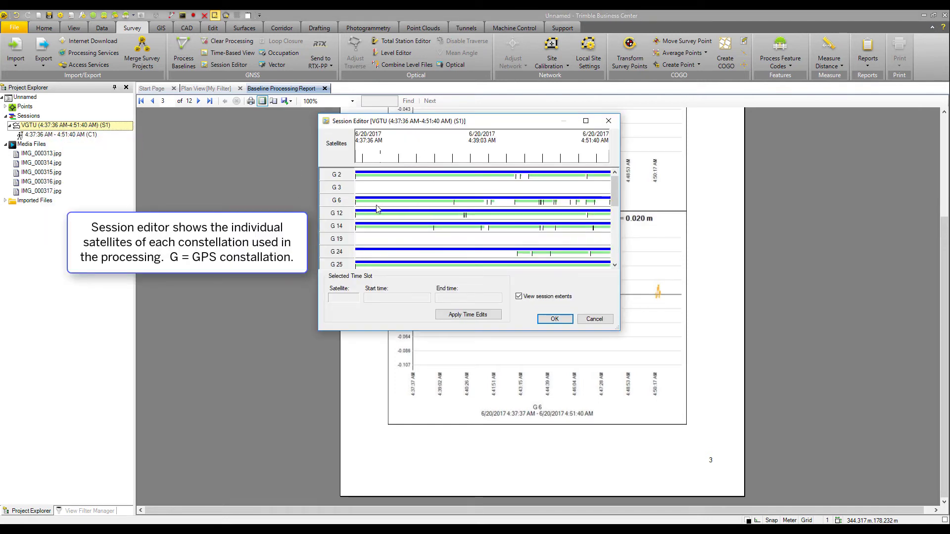
left_click(340, 203)
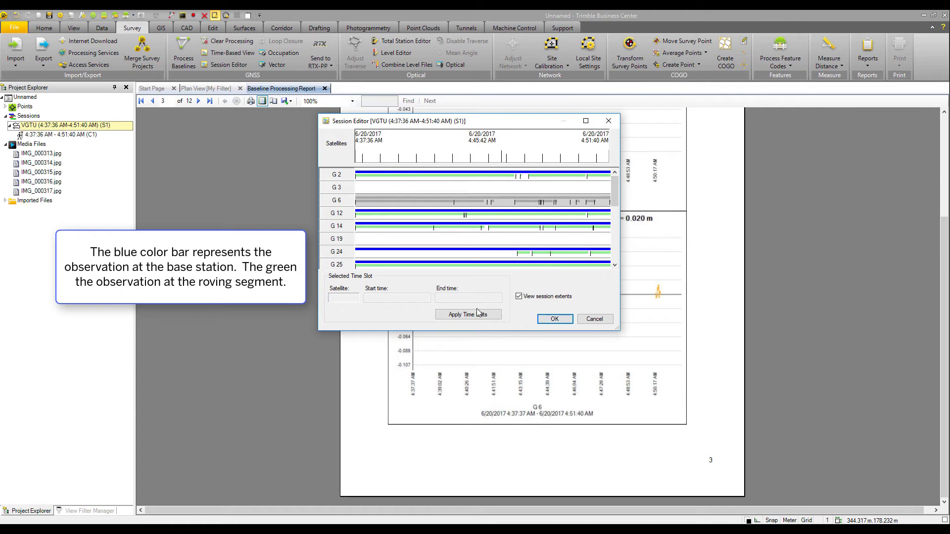
left_click(541, 319)
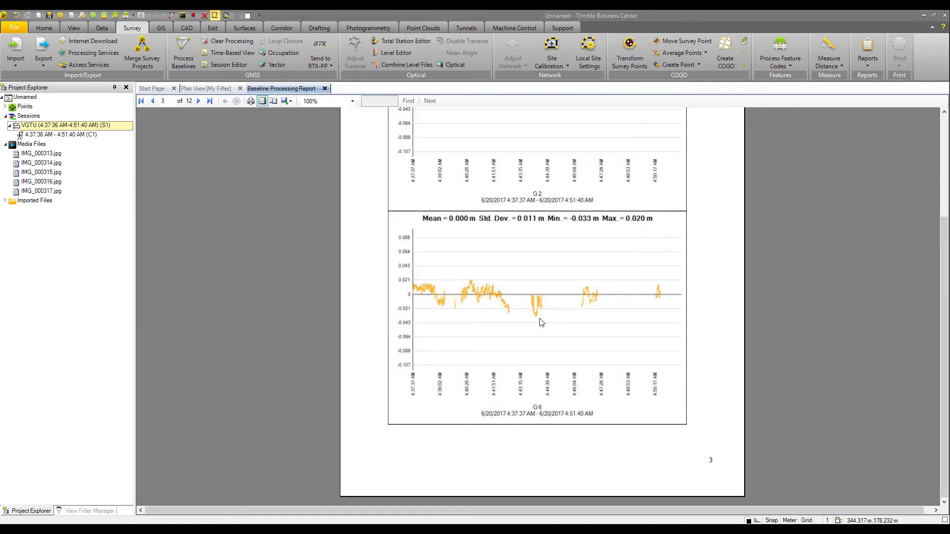
left_click(204, 89)
- Reprocess the baselines without G 6 and save the C1 baseline results
left_click(191, 67)
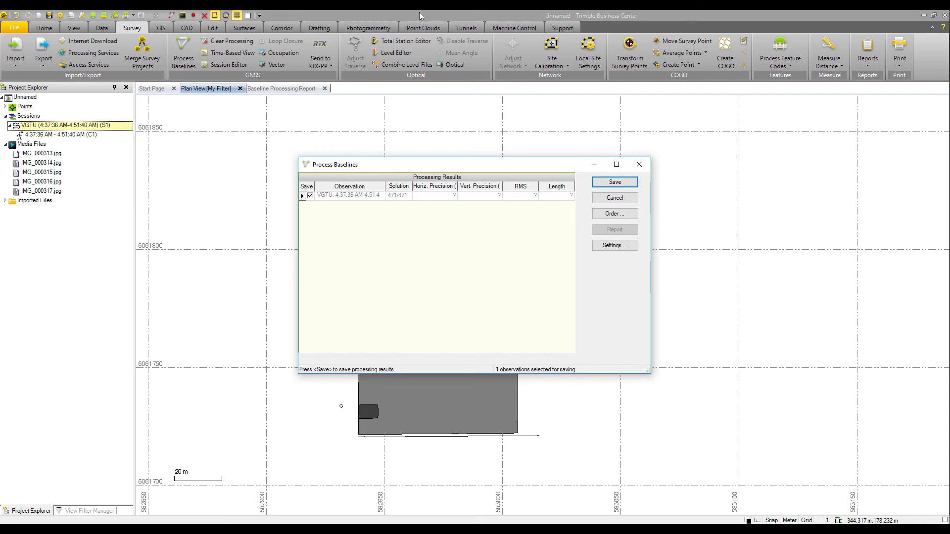
left_click(609, 181)
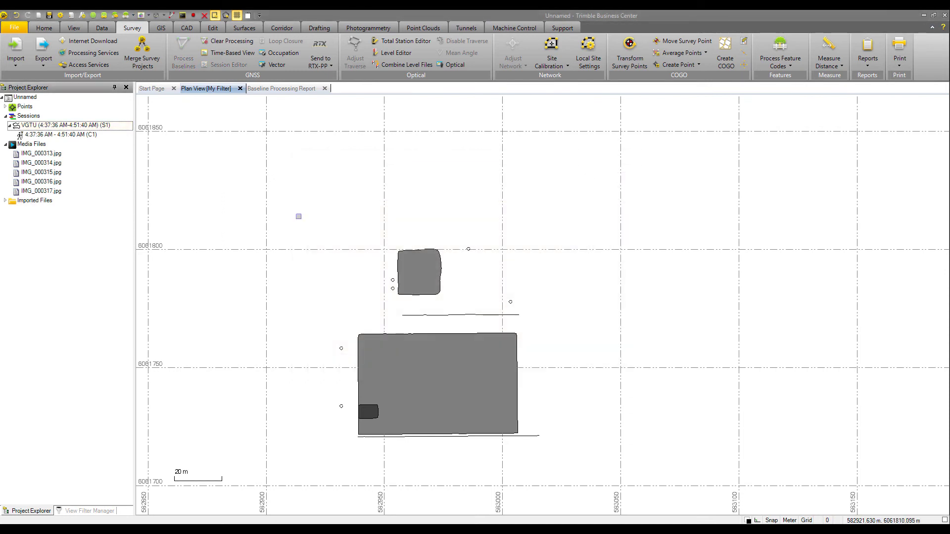
- Set the C1 trajectory's Display Mode to Trace in its Properties
left_click(68, 136)
right_click(67, 136)
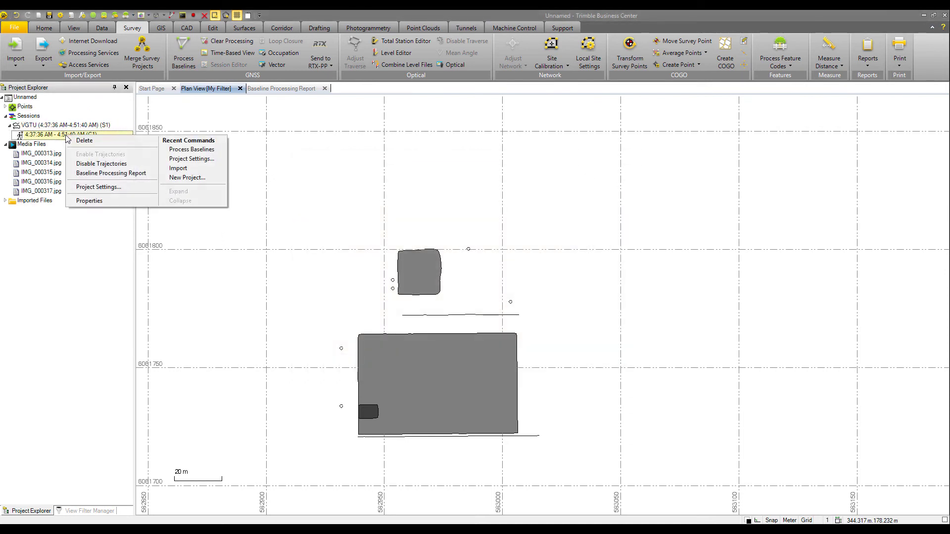
left_click(77, 201)
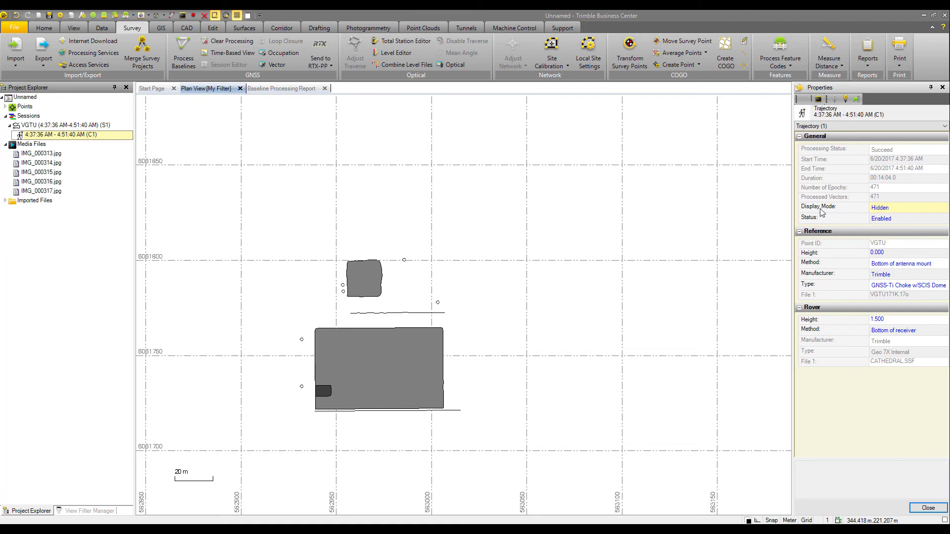
left_click(910, 212)
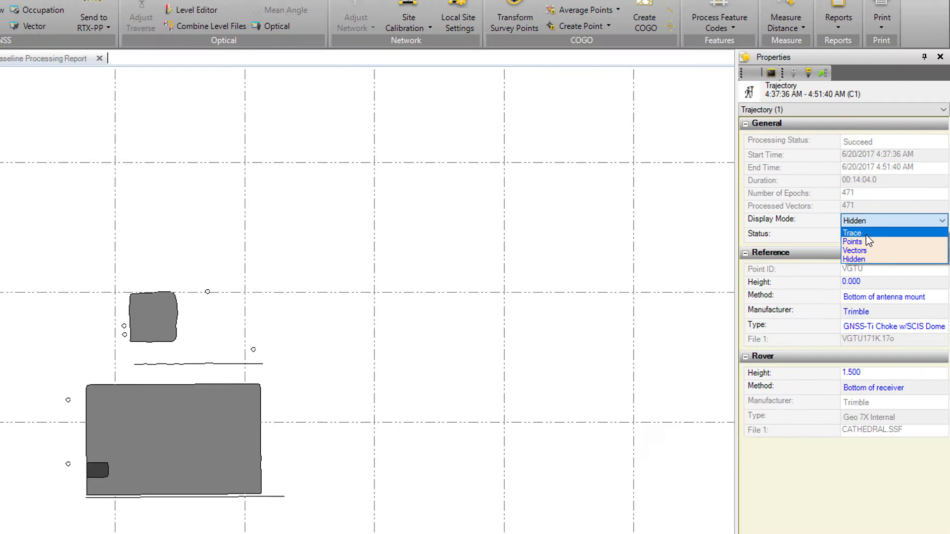
left_click(688, 366)
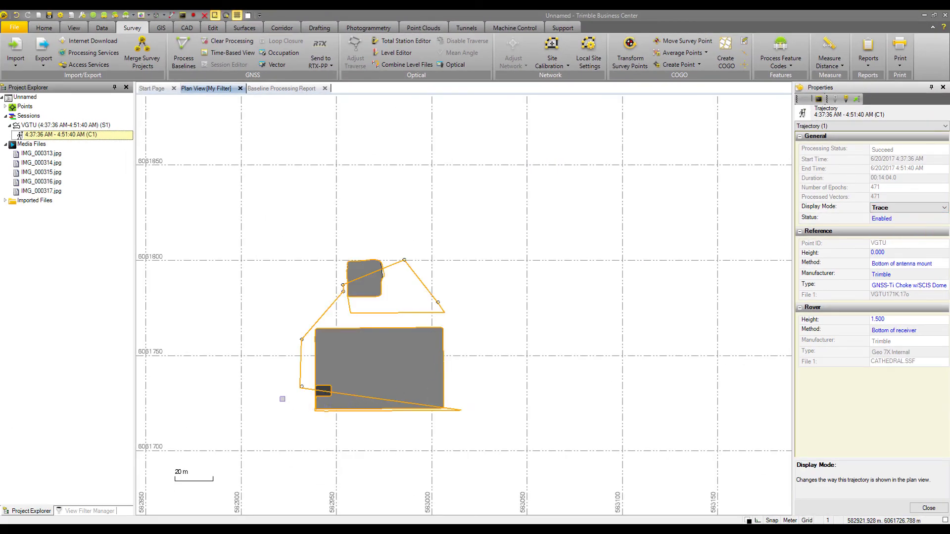
- Preview the C1 trajectory with Display Mode Points, then Vectors
left_click(937, 210)
left_click(918, 223)
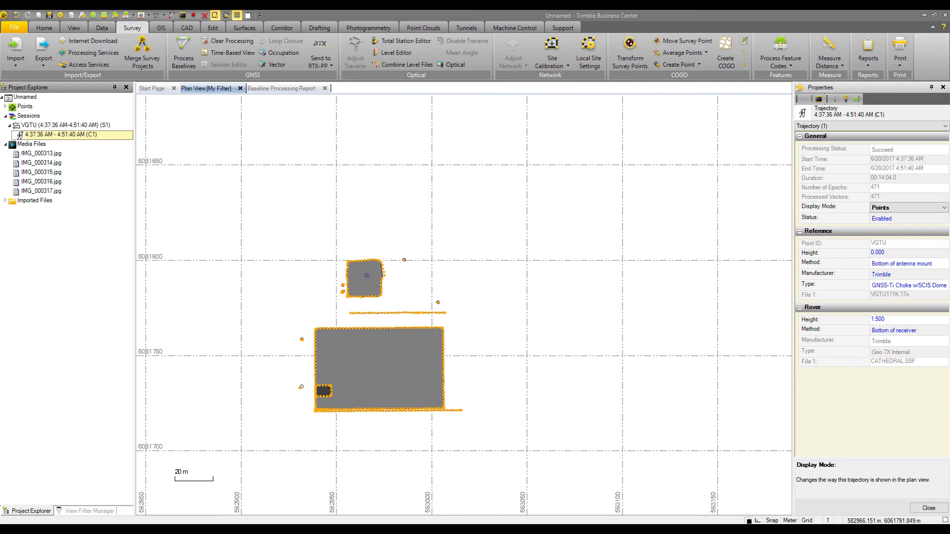
scroll(333, 437, "up", 2)
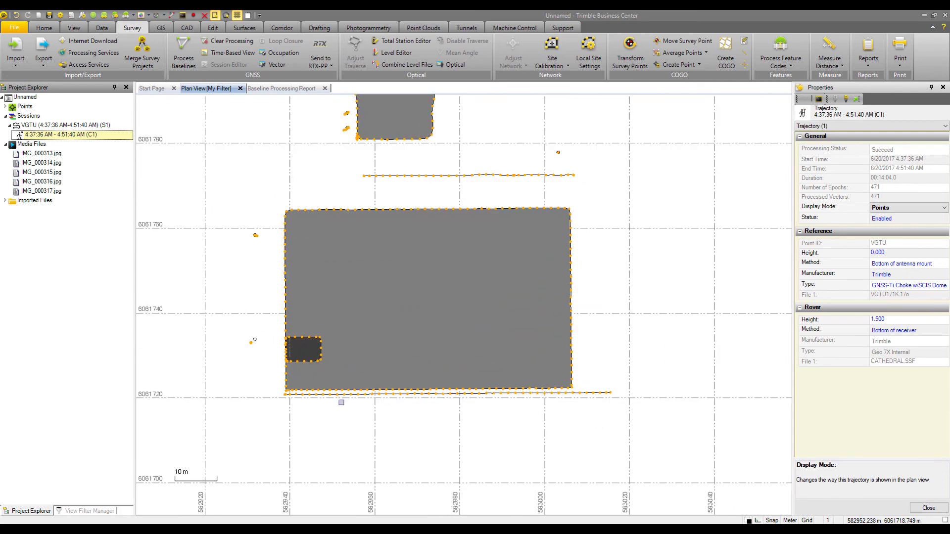
scroll(341, 402, "up", 1)
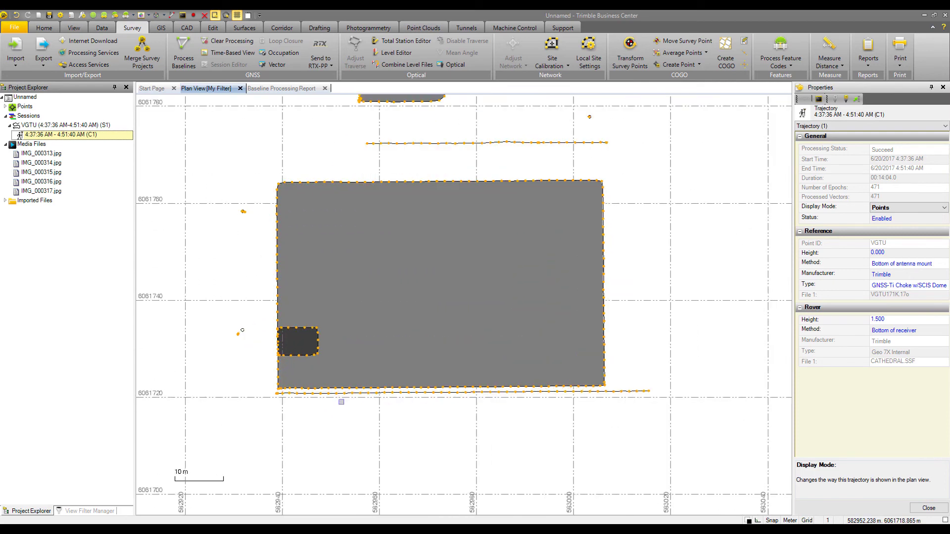
left_click(941, 208)
left_click(894, 236)
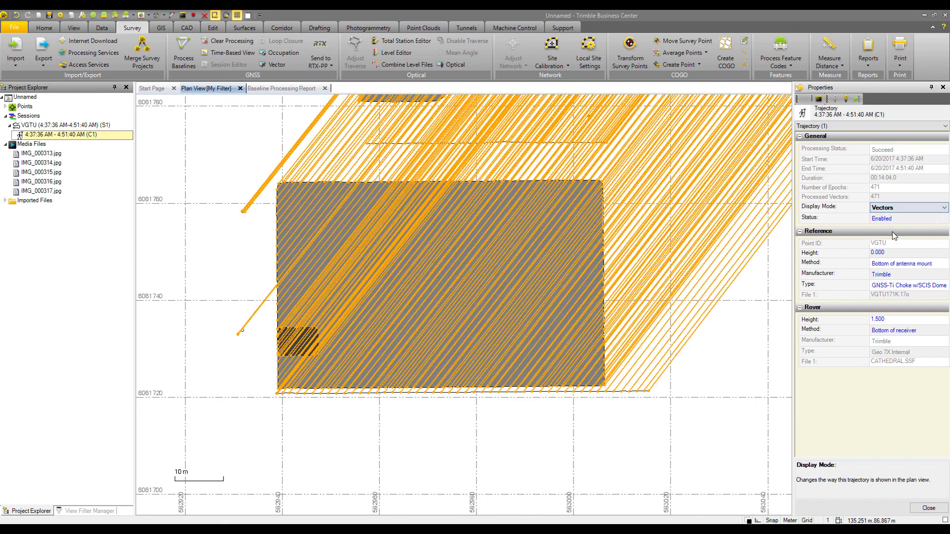
scroll(639, 232, "down", 2)
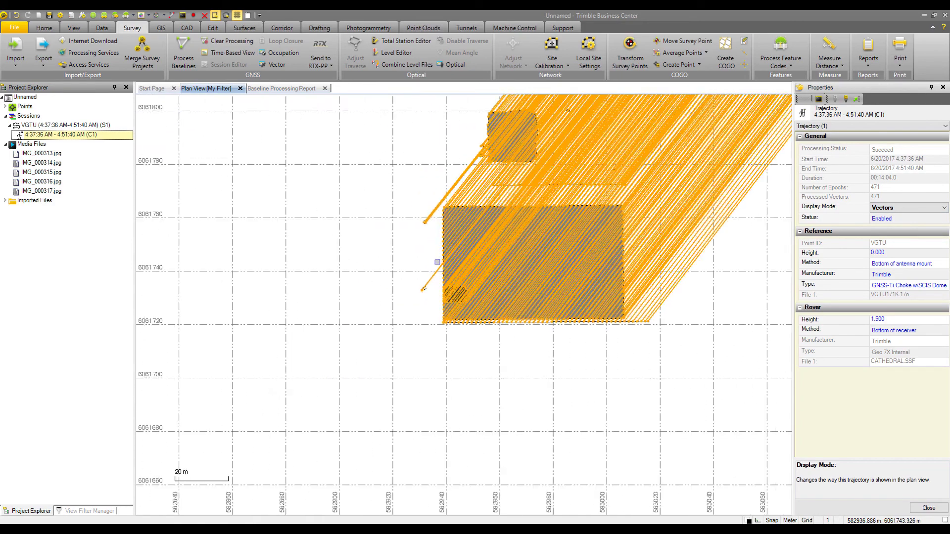
scroll(438, 261, "up", 1)
- Recentre the plan view, reselect the trajectory and set its Display Mode to Hidden
left_click_drag(531, 188, 364, 344)
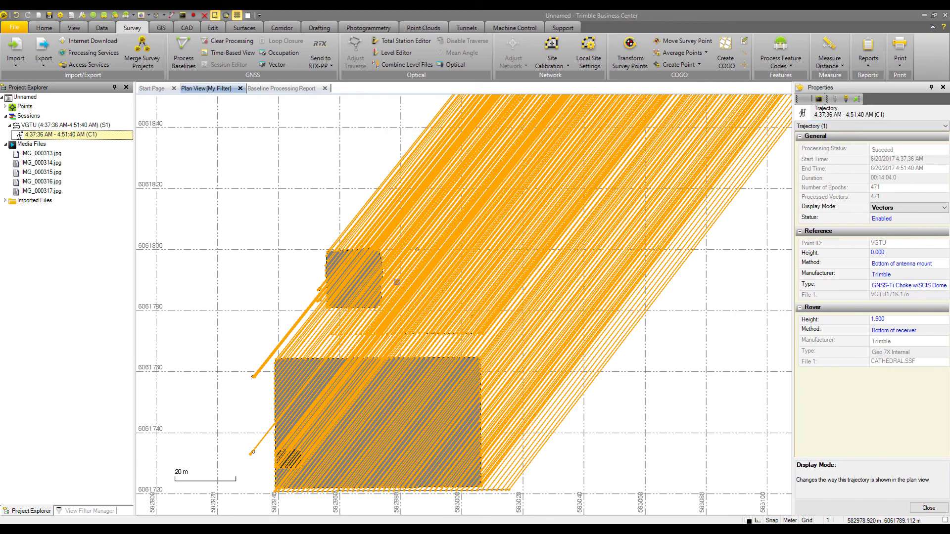
scroll(376, 317, "down", 3)
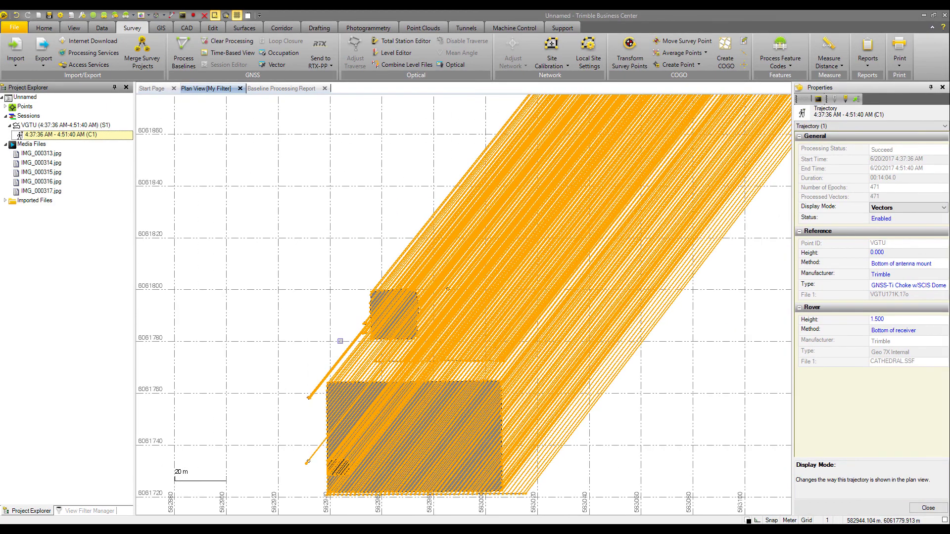
key("Escape")
left_click(356, 357)
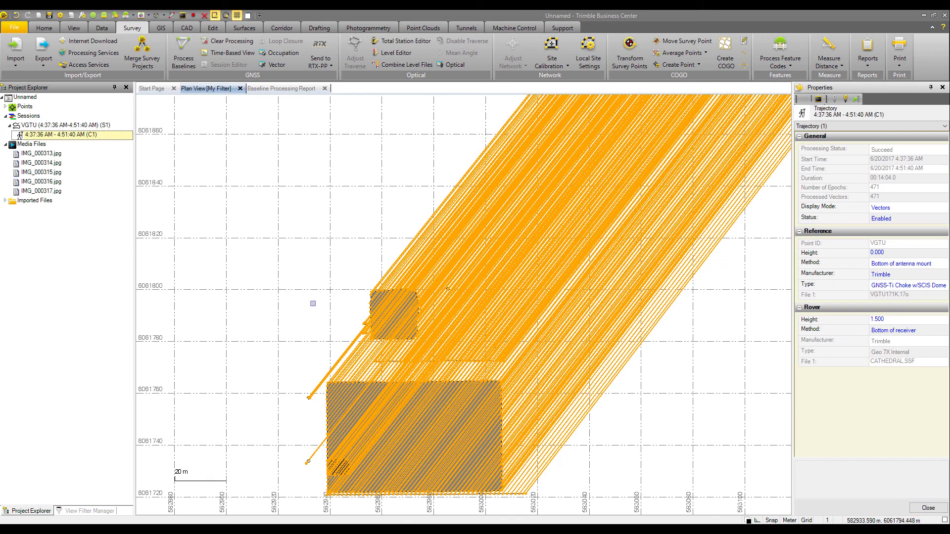
left_click(891, 207)
left_click(914, 205)
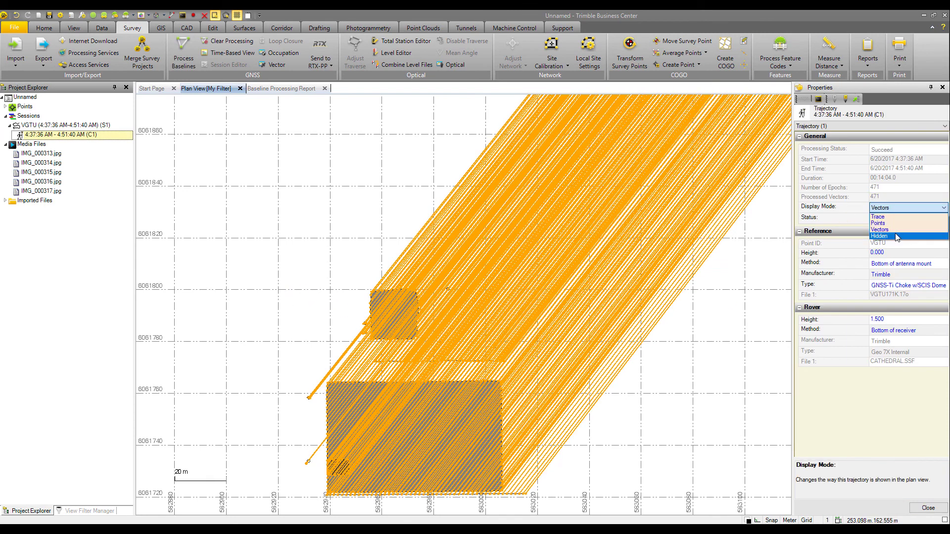
left_click(886, 218)
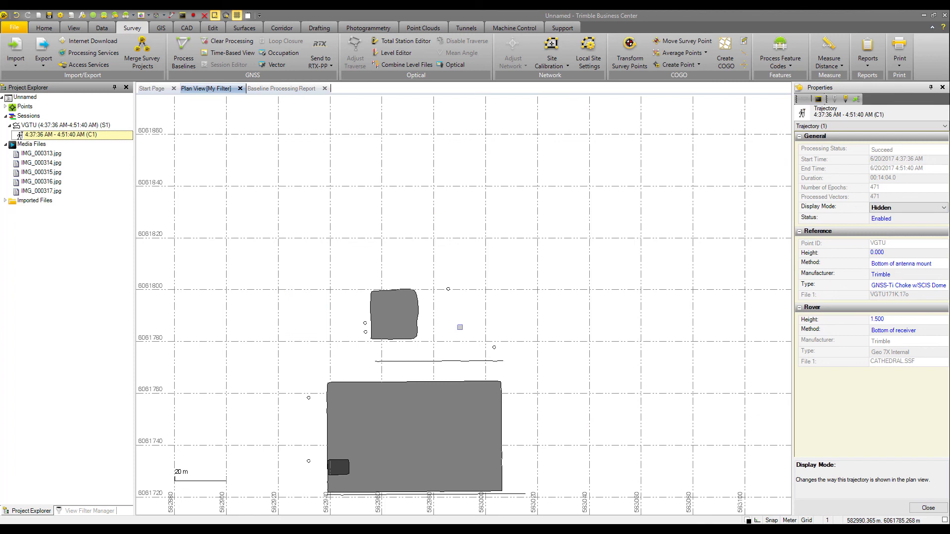